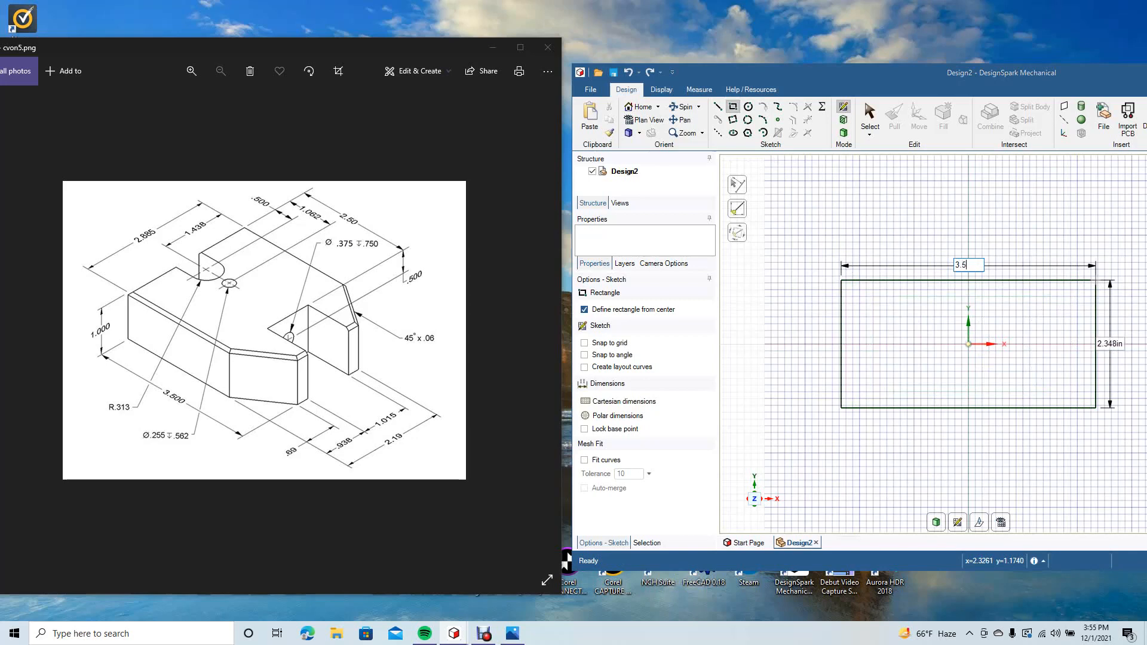
# Step: Size the centred rectangle 3.5 in wide by 2.885 in high and finish drawing it
pyautogui.press('Tab')
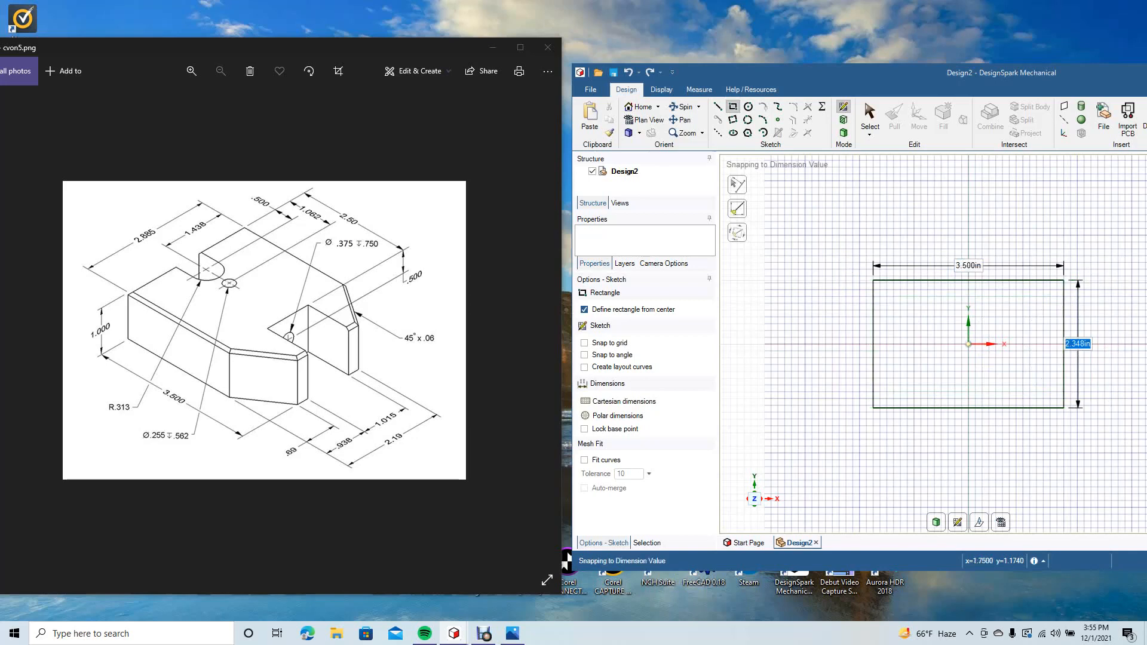
pyautogui.write('2')
pyautogui.write('.885')
pyautogui.press('Return')
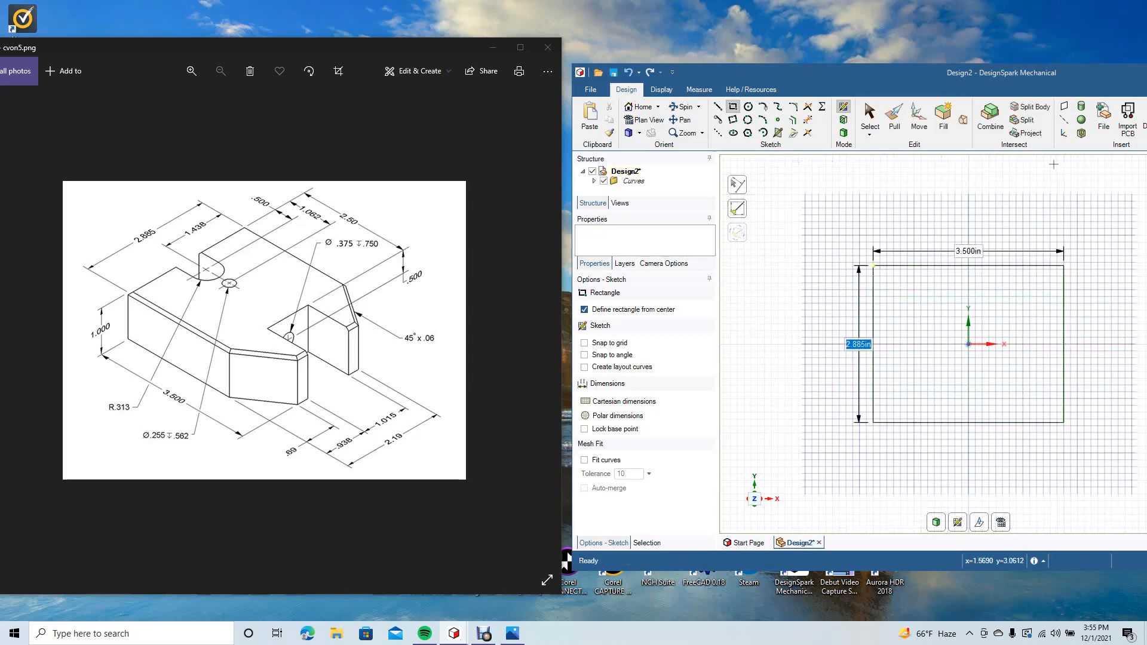
pyautogui.moveTo(1042, 75); pyautogui.dragTo(964, 57)
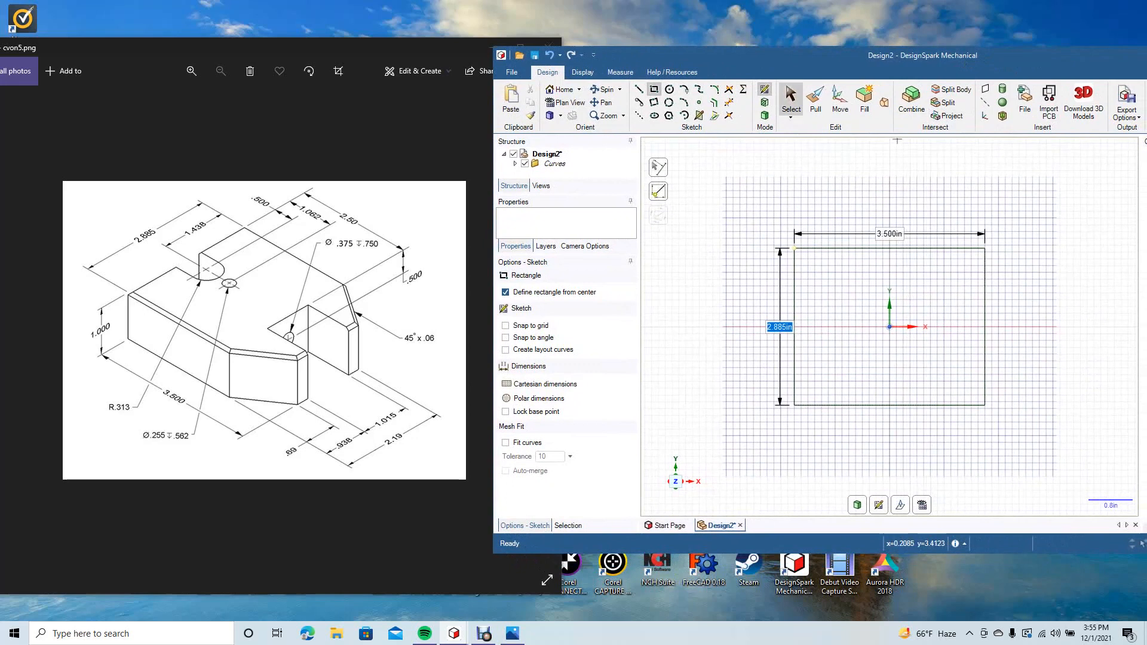
pyautogui.click(791, 98)
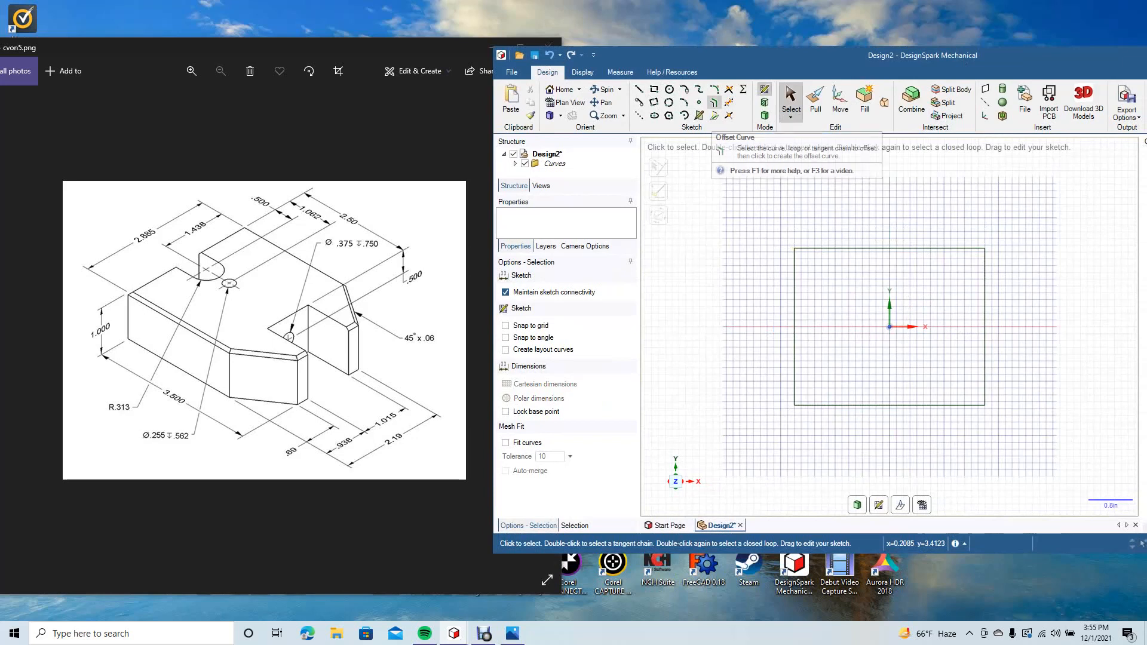
# Step: Offset the rectangle's left edge 2.5 in inward to add a vertical construction line
pyautogui.click(714, 102)
pyautogui.click(795, 270)
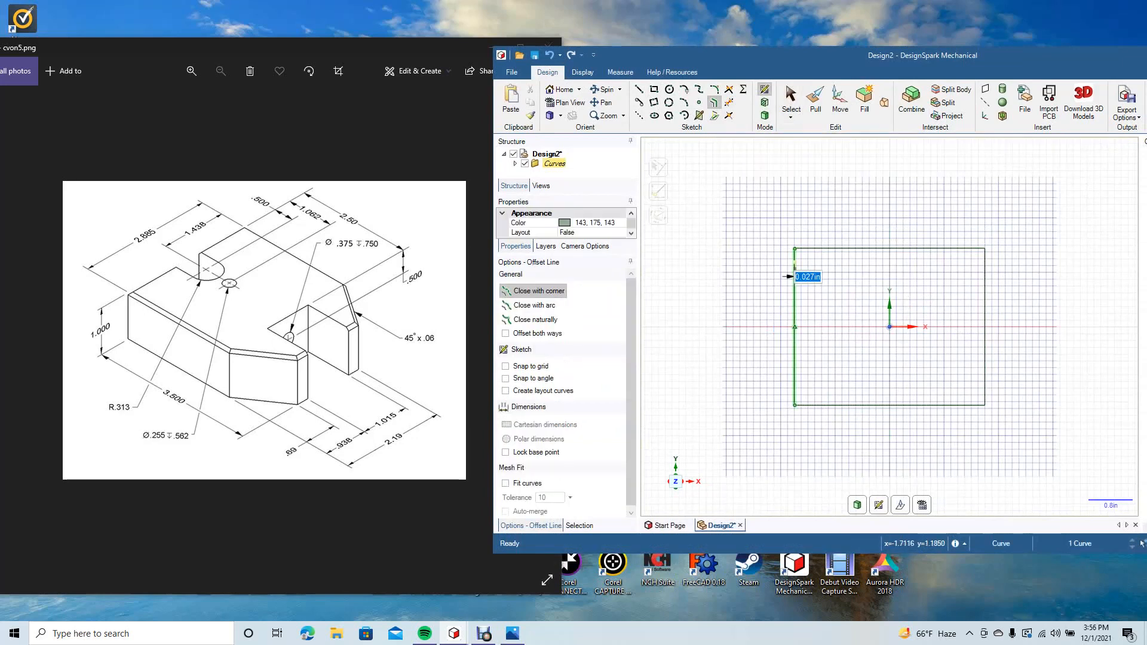
pyautogui.write('2.5')
pyautogui.press('Return')
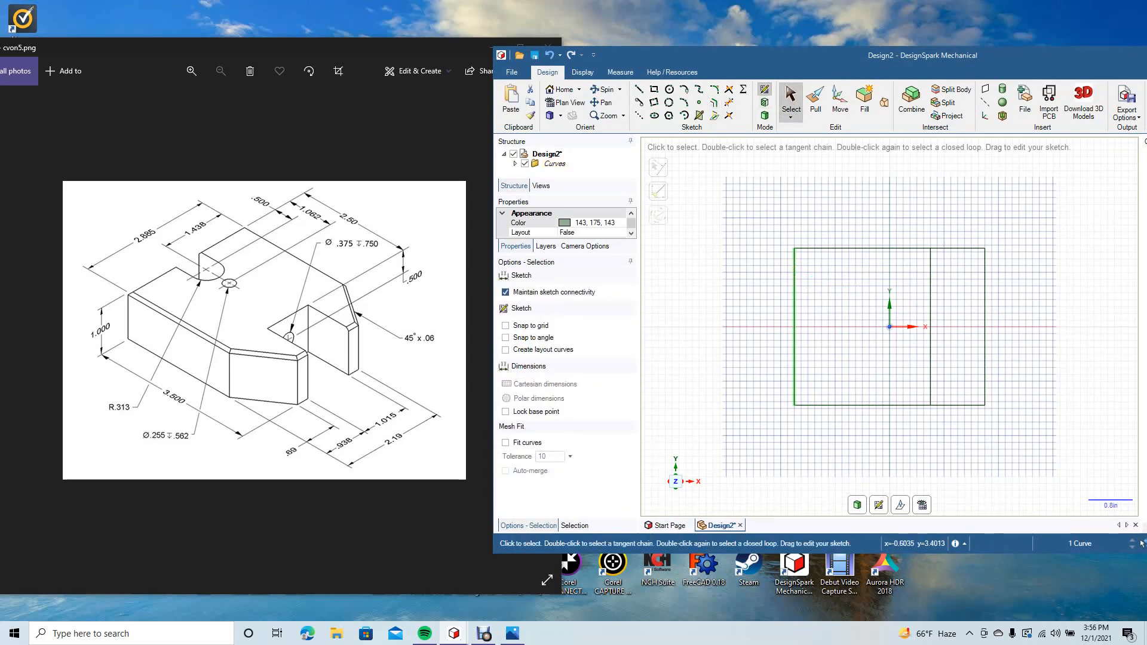
pyautogui.click(714, 102)
pyautogui.click(794, 257)
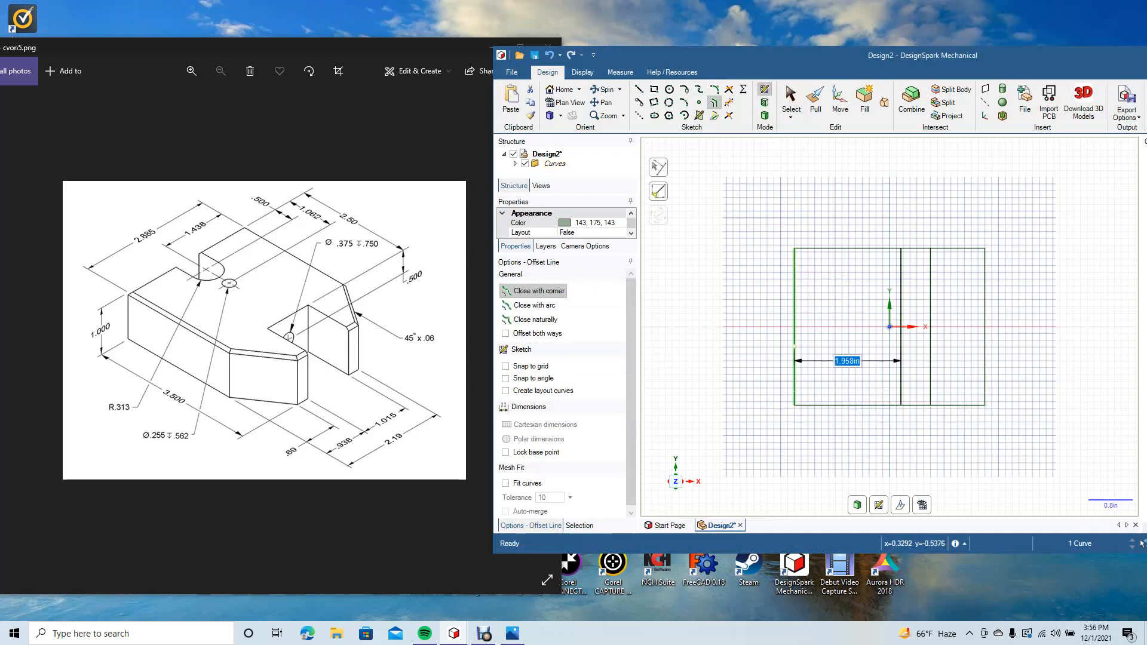
pyautogui.click(856, 249)
pyautogui.hotkey('ctrl', 'z')
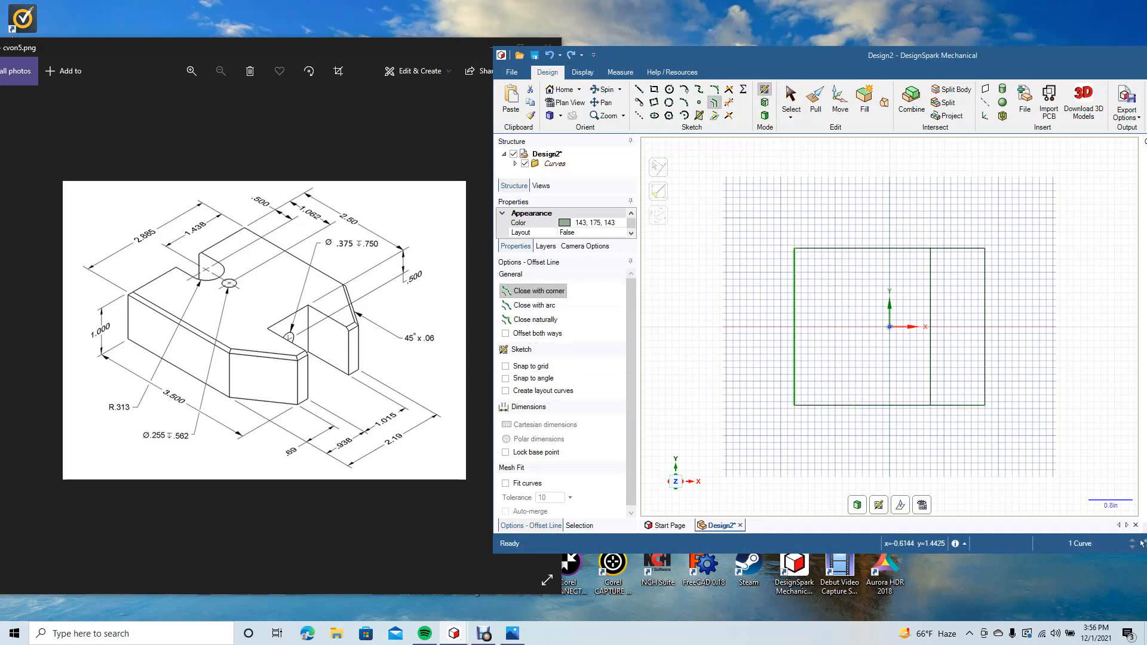
pyautogui.press('Escape')
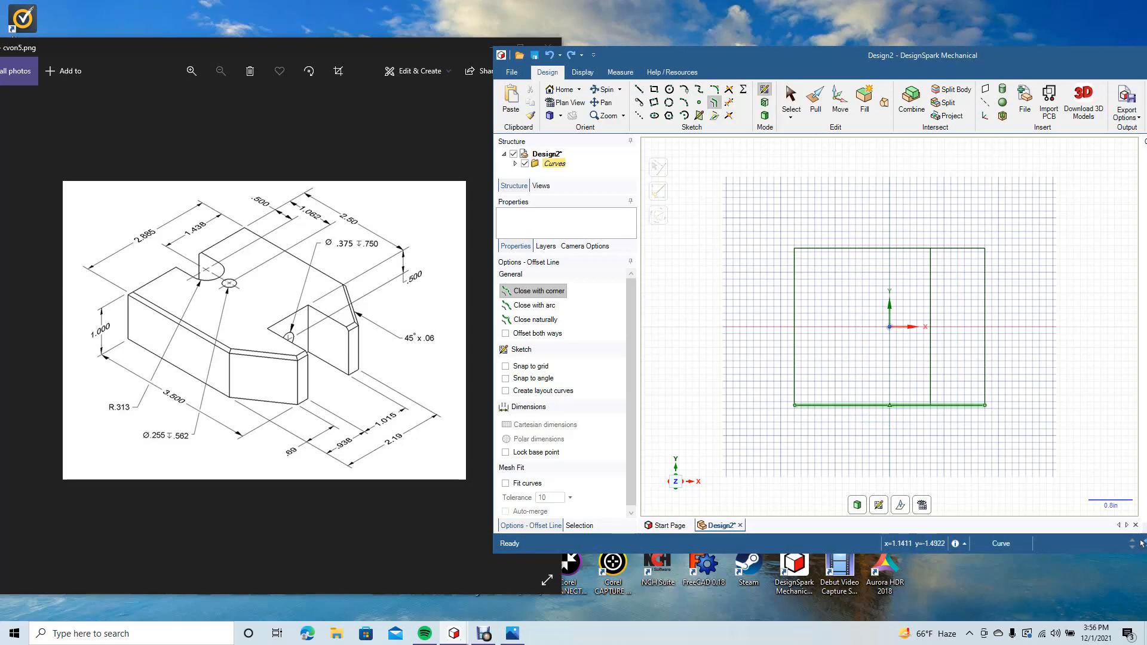
# Step: Offset the rectangle's bottom and top edges 0.69 in inward to mark where the corner cuts end
pyautogui.click(944, 405)
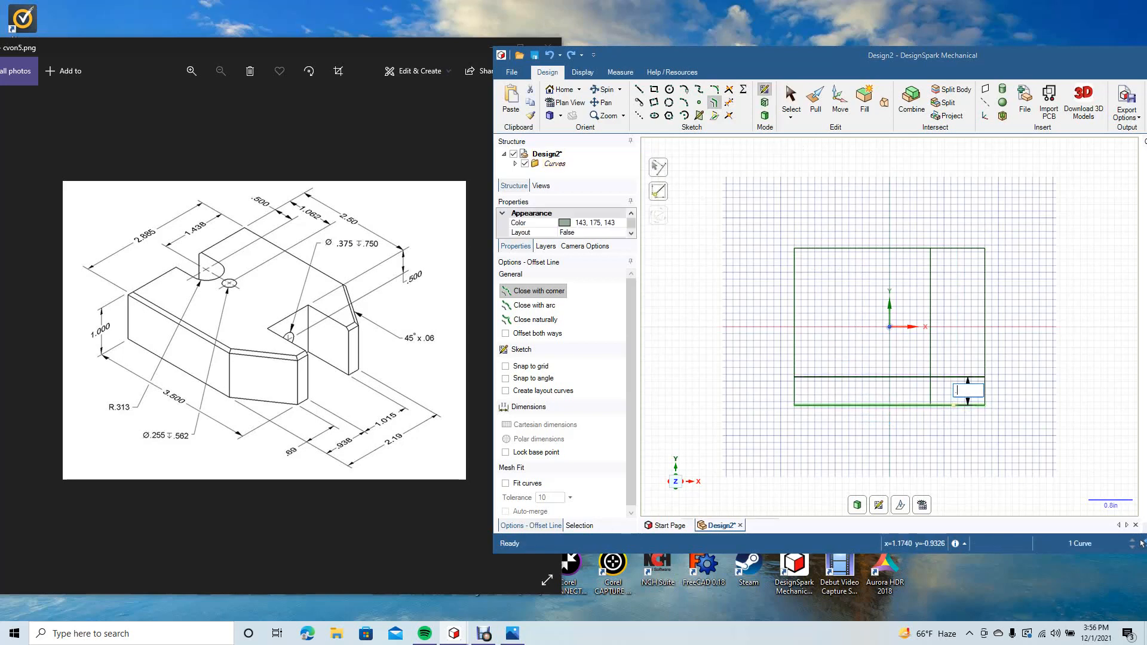
pyautogui.write('.69')
pyautogui.press('Return')
pyautogui.click(966, 248)
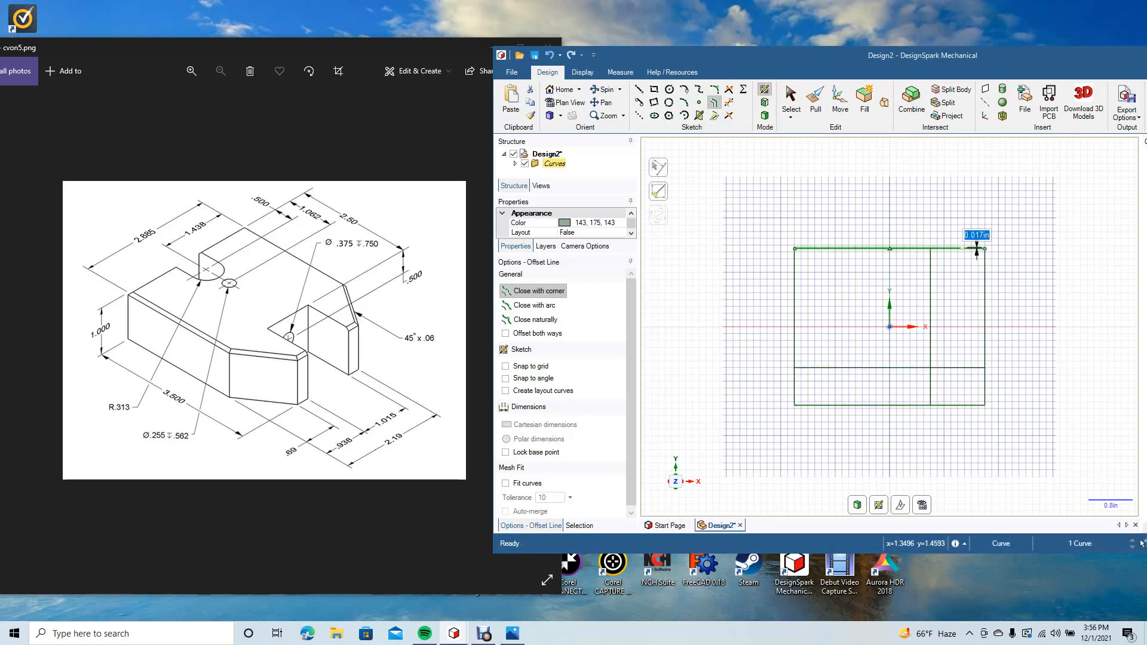
pyautogui.write('.')
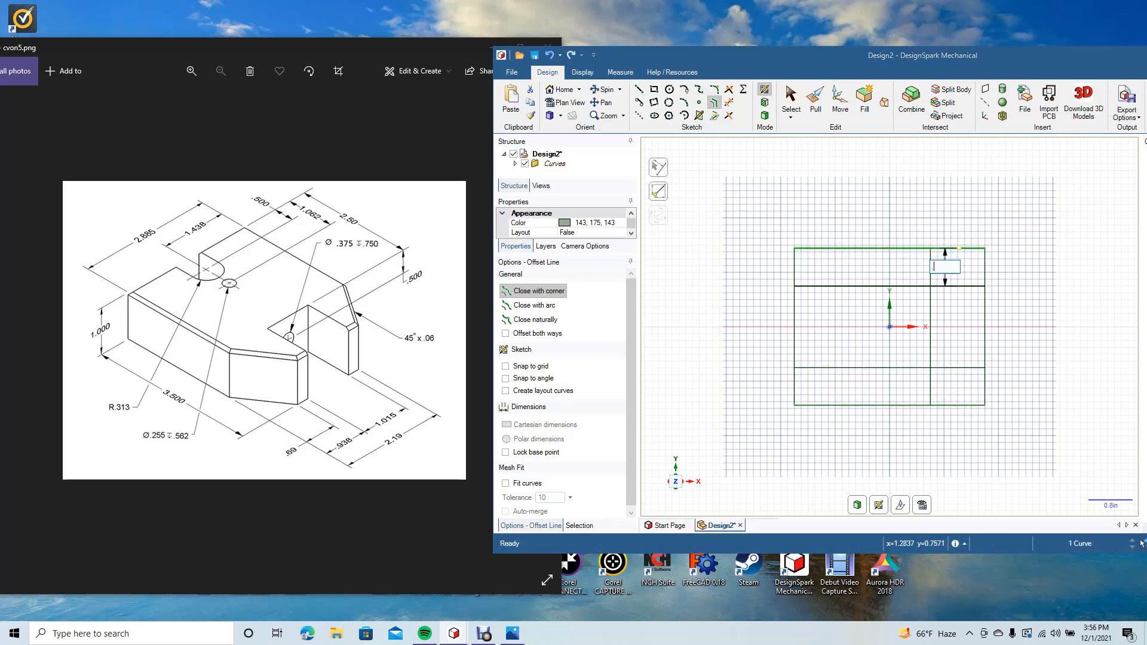
pyautogui.press('Return')
pyautogui.press('Escape')
pyautogui.press('Escape')
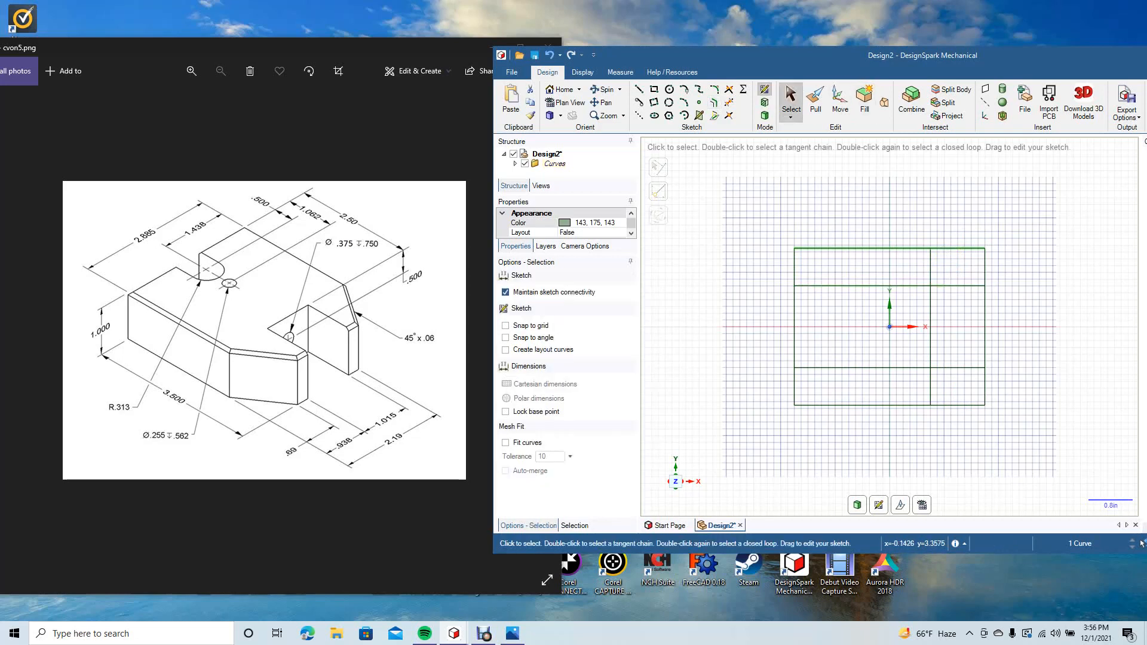
pyautogui.press('Escape')
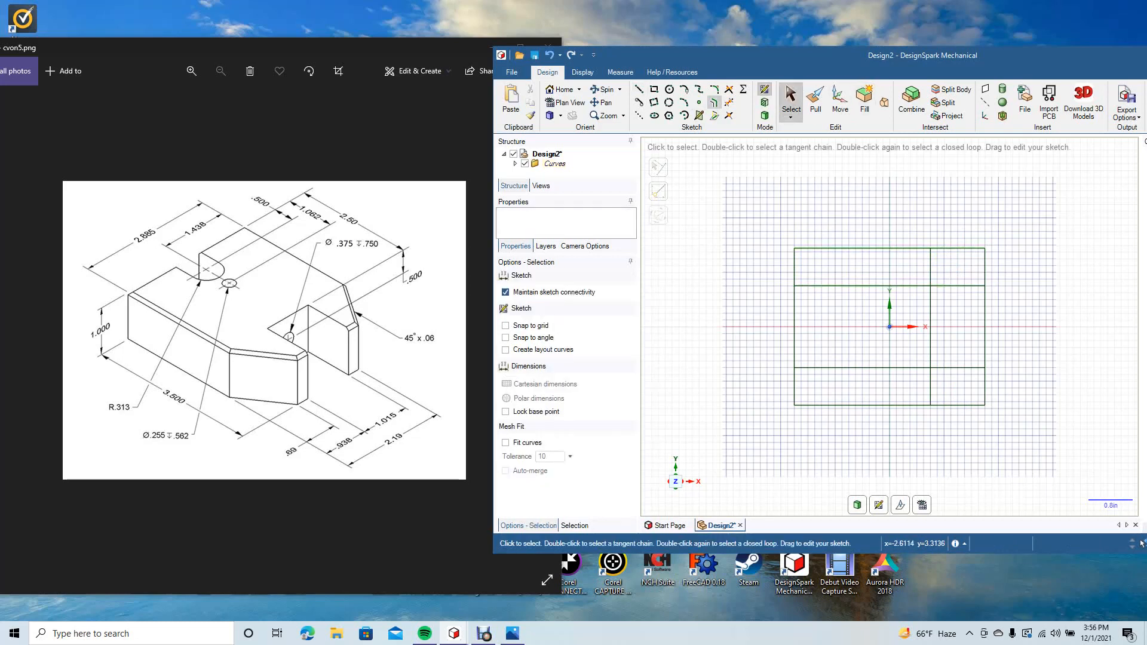
# Step: Offset the rectangle's bottom and top edges 0.938 in inward to mark both sides of the slot
pyautogui.click(714, 102)
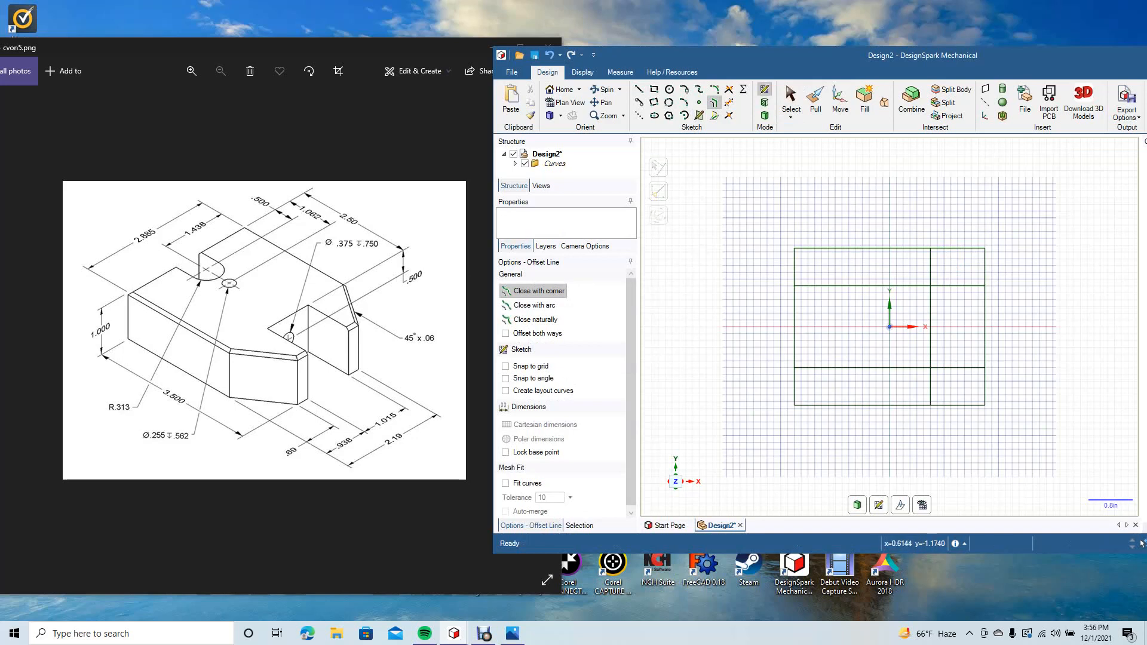
pyautogui.click(938, 406)
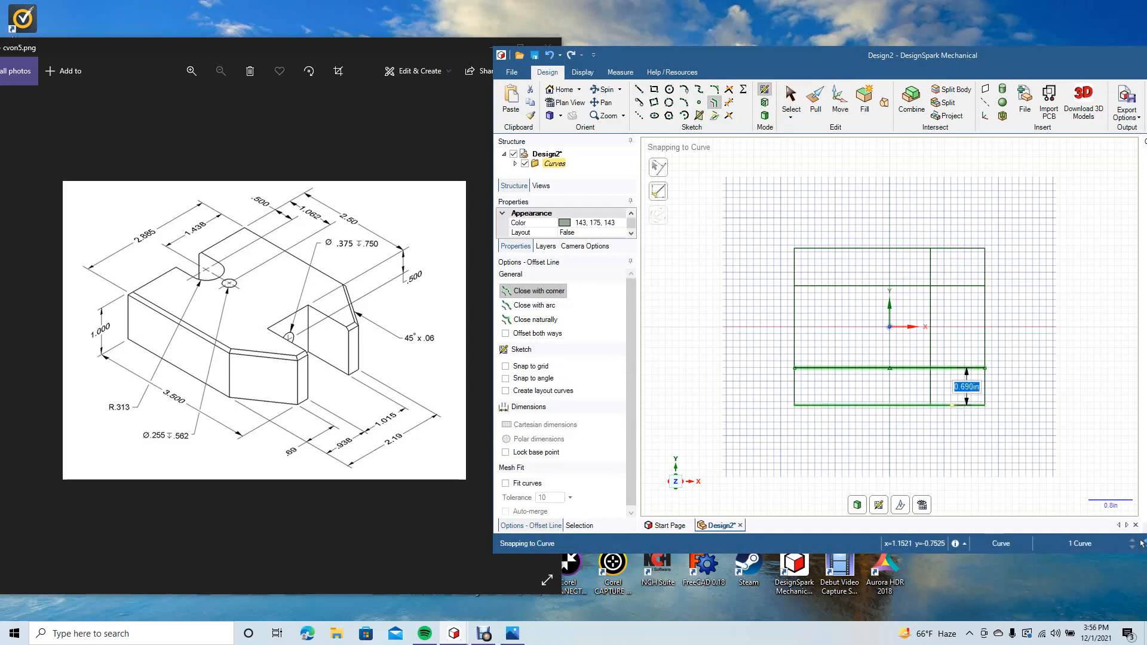
pyautogui.write('.938')
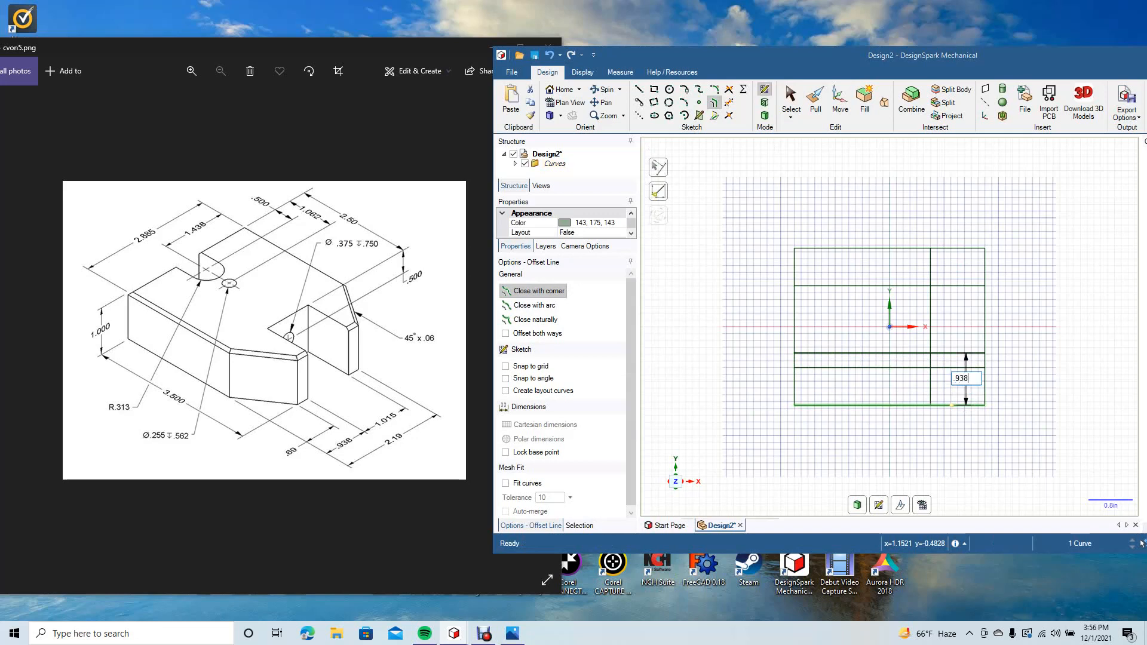
pyautogui.press('Return')
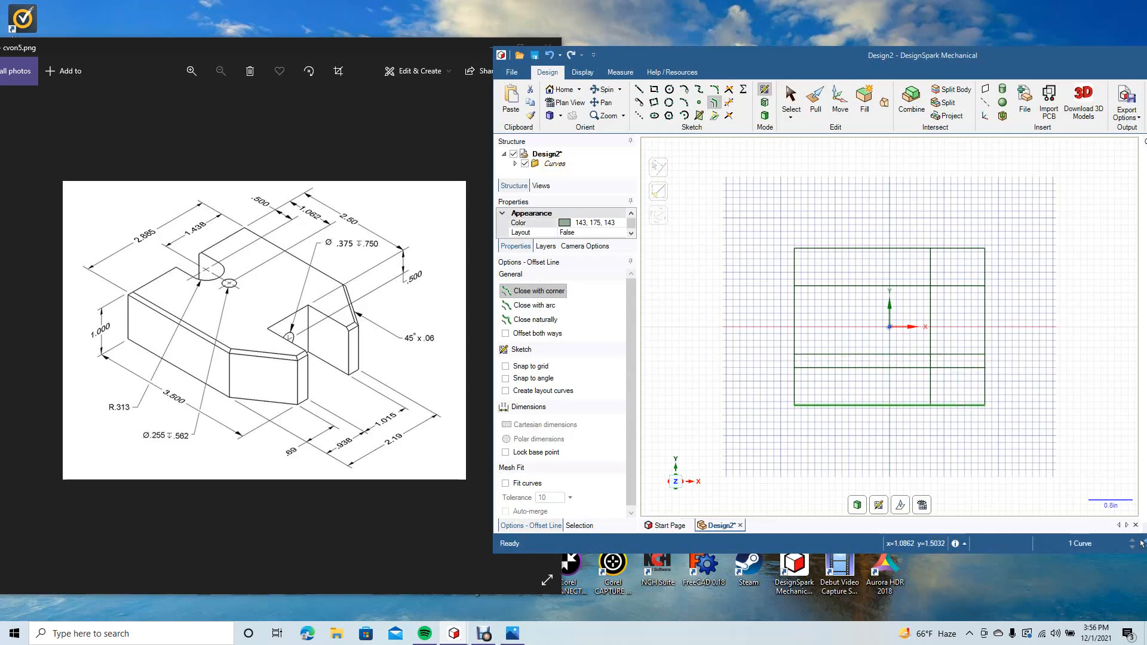
pyautogui.click(960, 249)
pyautogui.press('BackSpace')
pyautogui.press('Return')
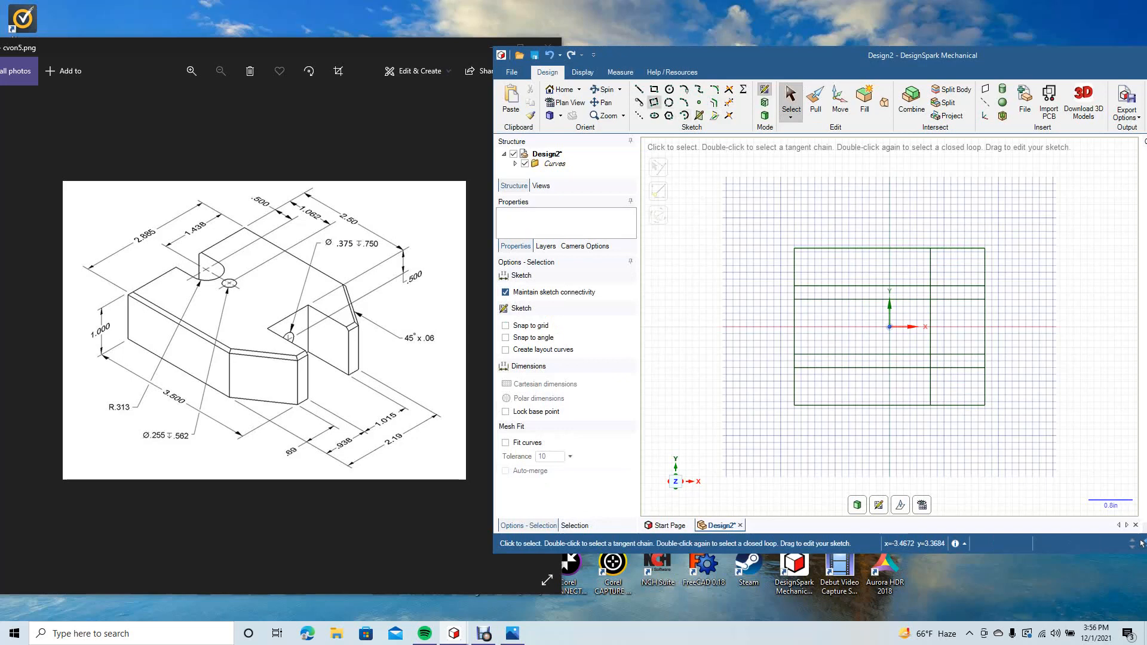
# Step: Draw diagonal lines across both right corners, from the vertical construction line's ends to the 0.69 in offset lines on the right edge
pyautogui.click(639, 89)
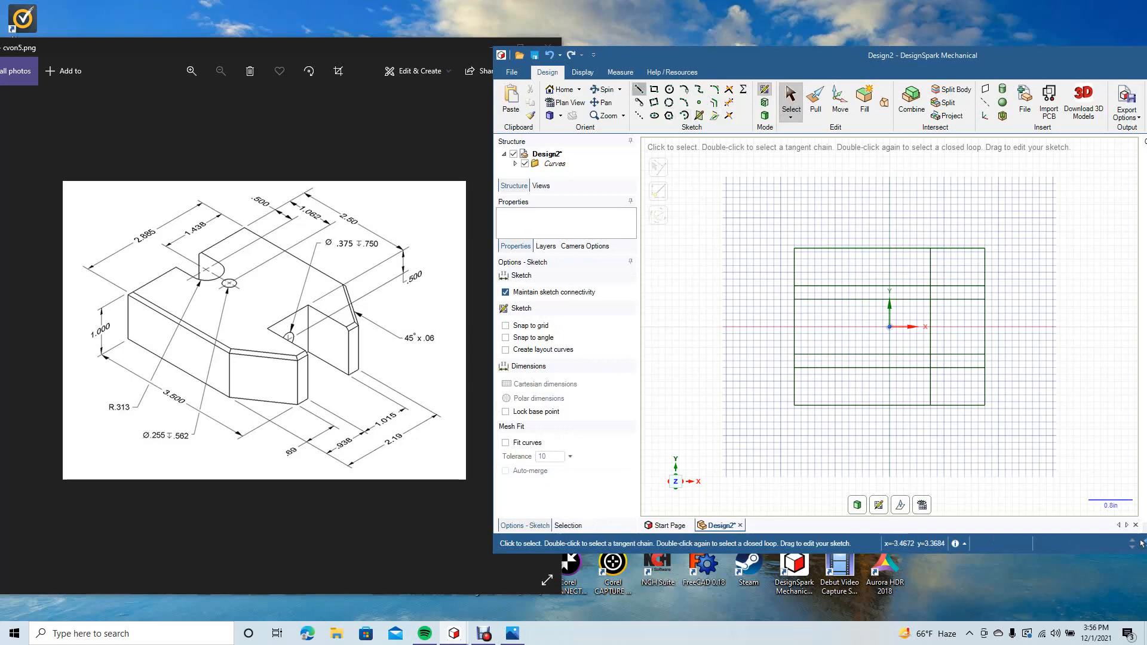
pyautogui.click(930, 248)
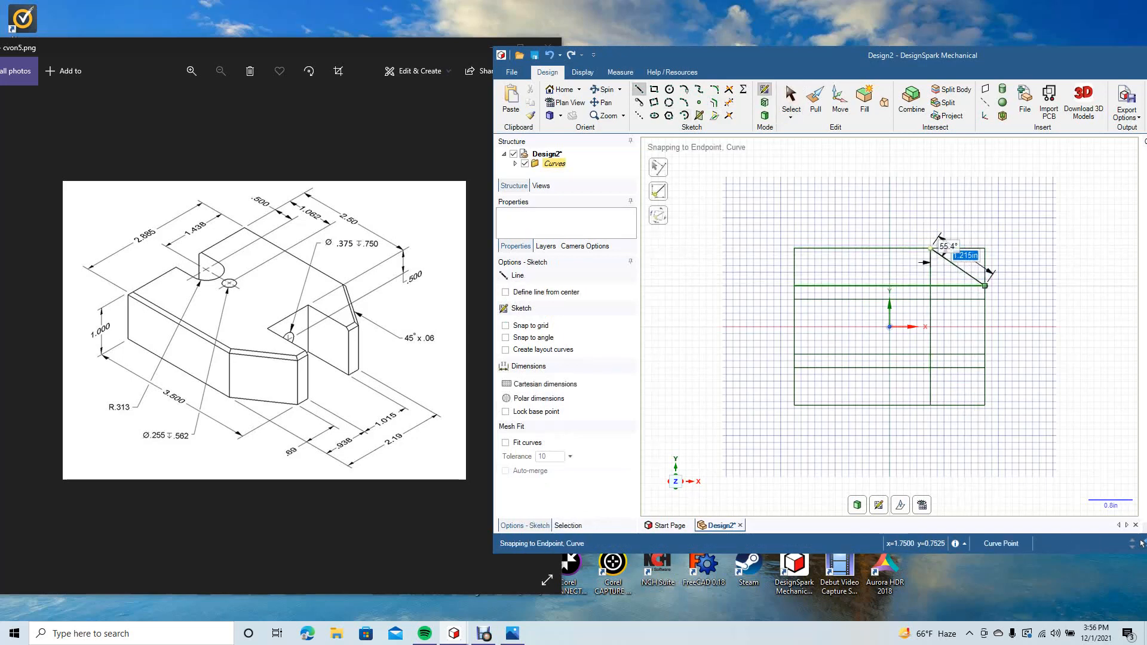
pyautogui.click(985, 285)
pyautogui.click(791, 96)
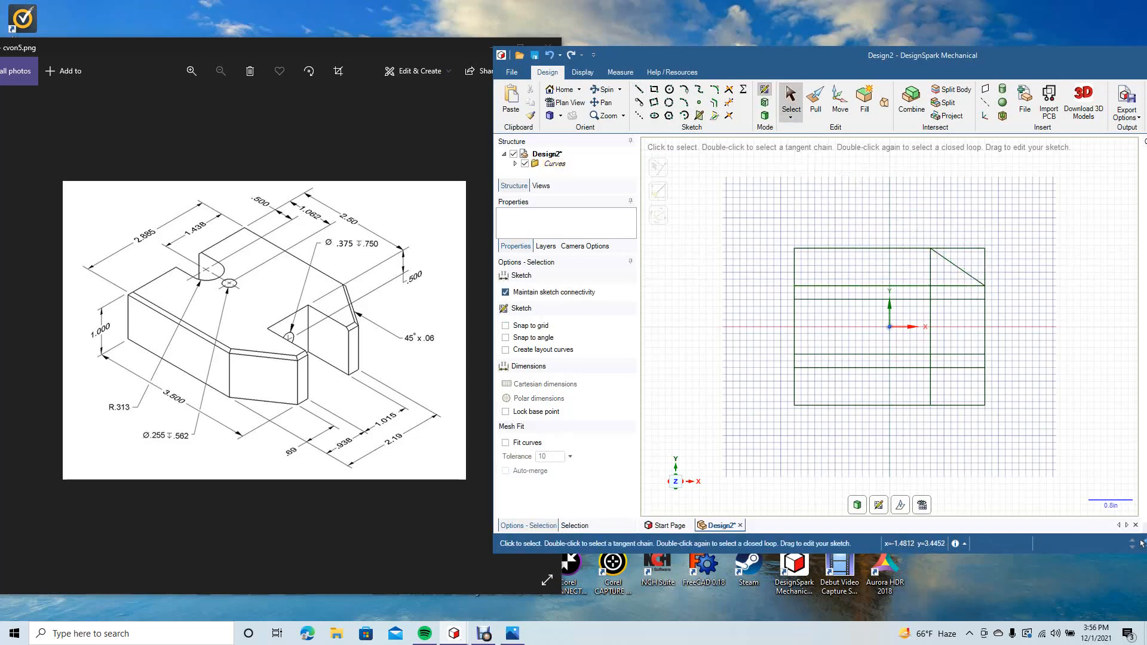
pyautogui.click(639, 89)
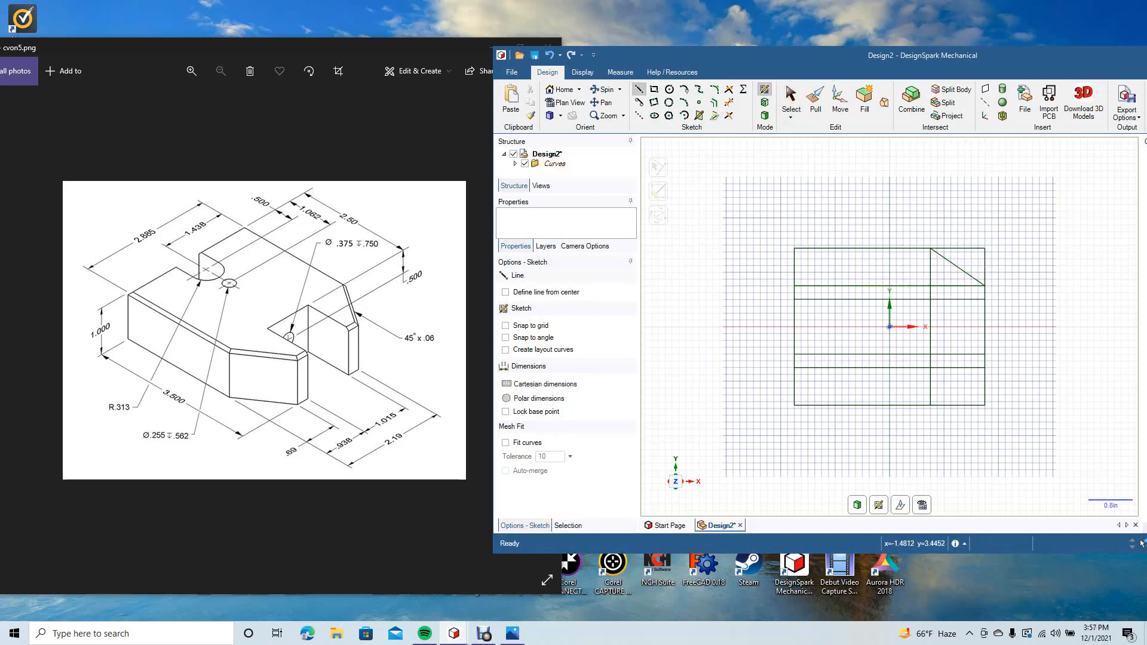
pyautogui.click(930, 405)
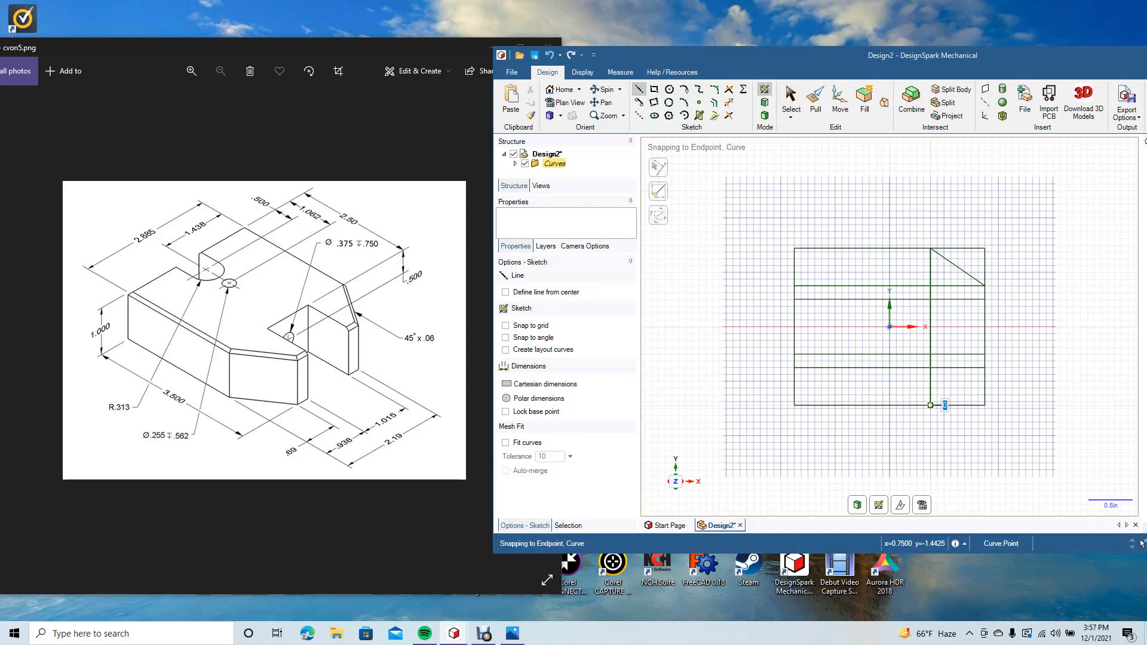
pyautogui.click(985, 367)
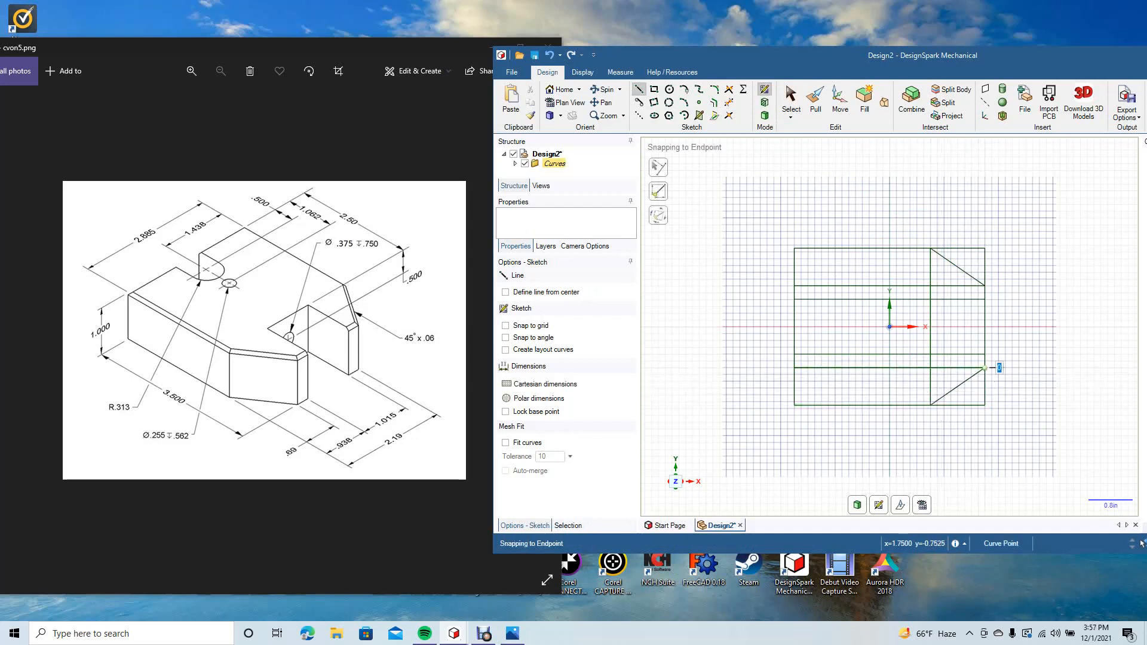
pyautogui.press('Escape')
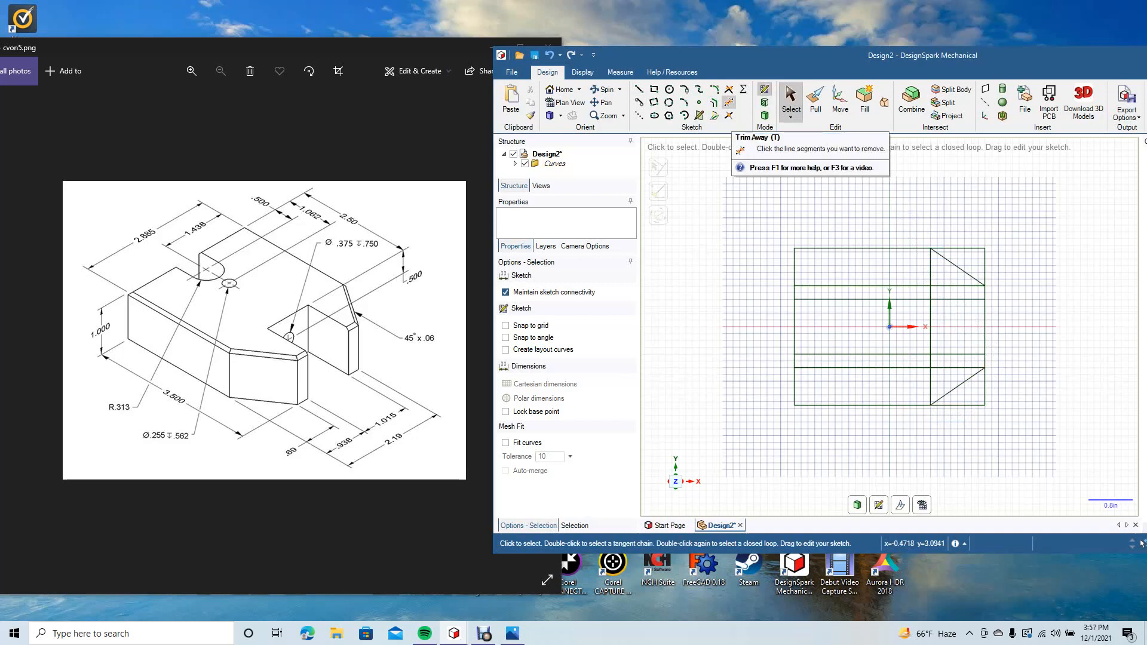
# Step: Trim away the rectangle corners outside both diagonals and the vertical line's segments beyond the 0.69 in offset lines
pyautogui.click(729, 102)
pyautogui.click(961, 249)
pyautogui.click(985, 275)
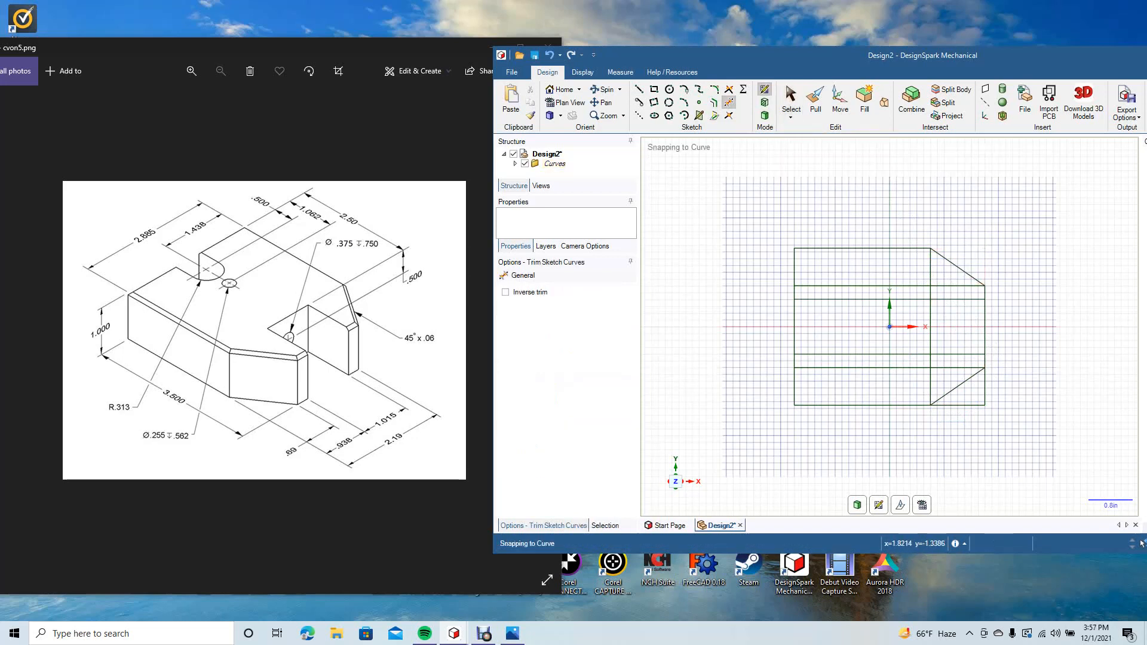
pyautogui.click(985, 396)
pyautogui.click(953, 405)
pyautogui.click(930, 387)
pyautogui.click(930, 276)
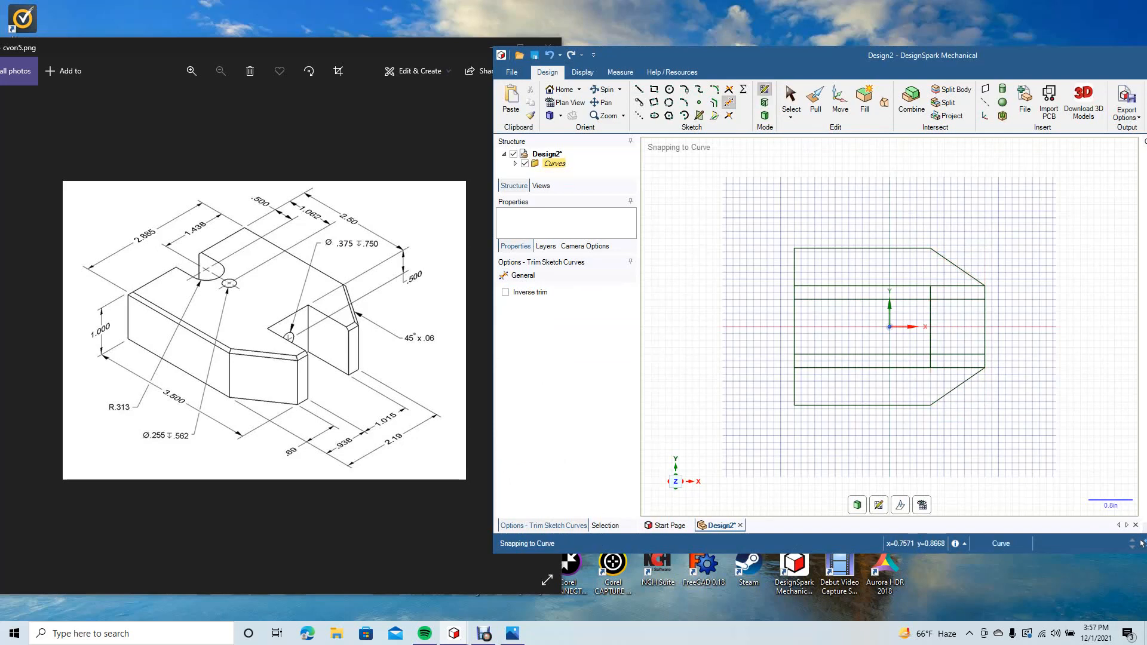
# Step: Trim the remaining construction segments and the right edge across the slot, leaving one closed outline with an open slot
pyautogui.click(950, 286)
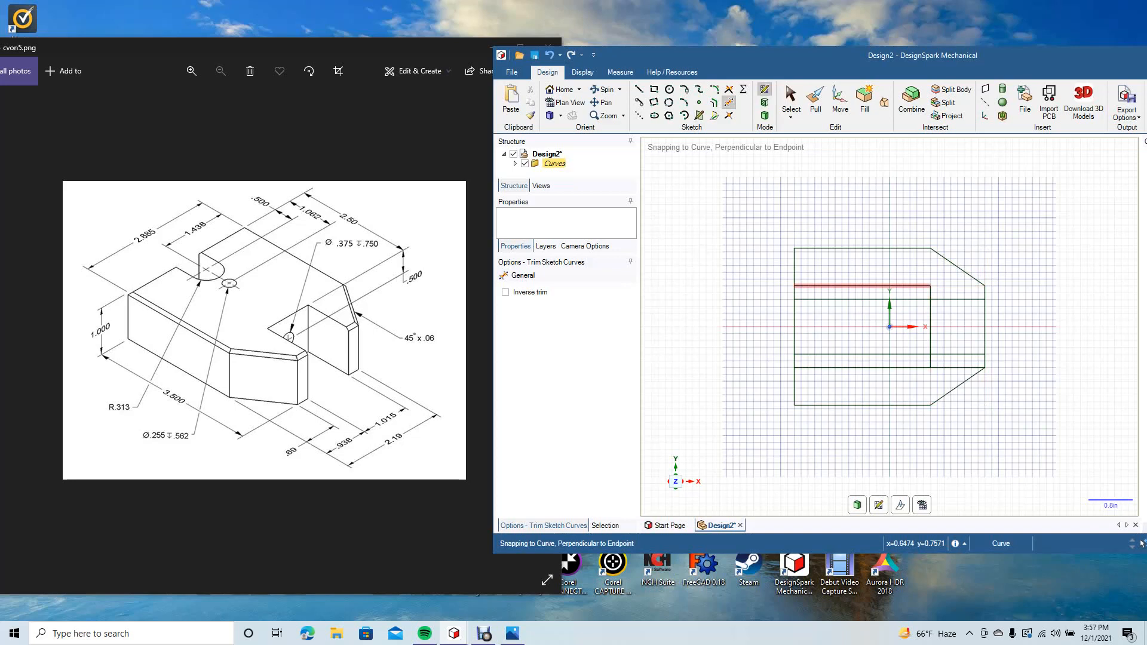
pyautogui.click(925, 286)
pyautogui.click(931, 292)
pyautogui.click(863, 353)
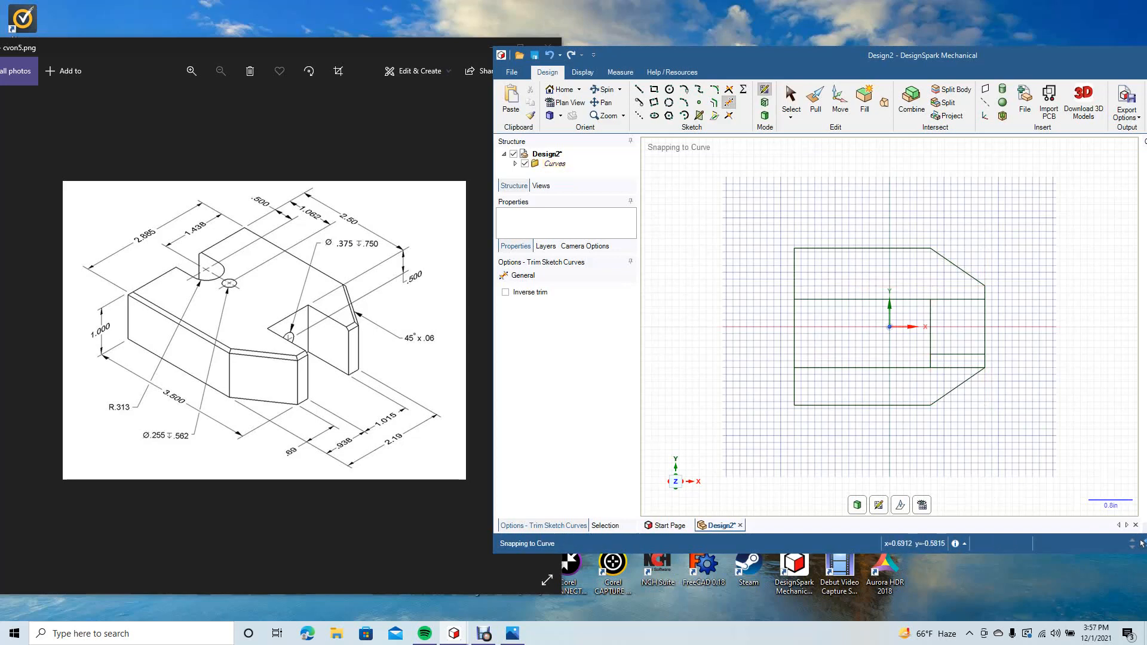
pyautogui.click(864, 367)
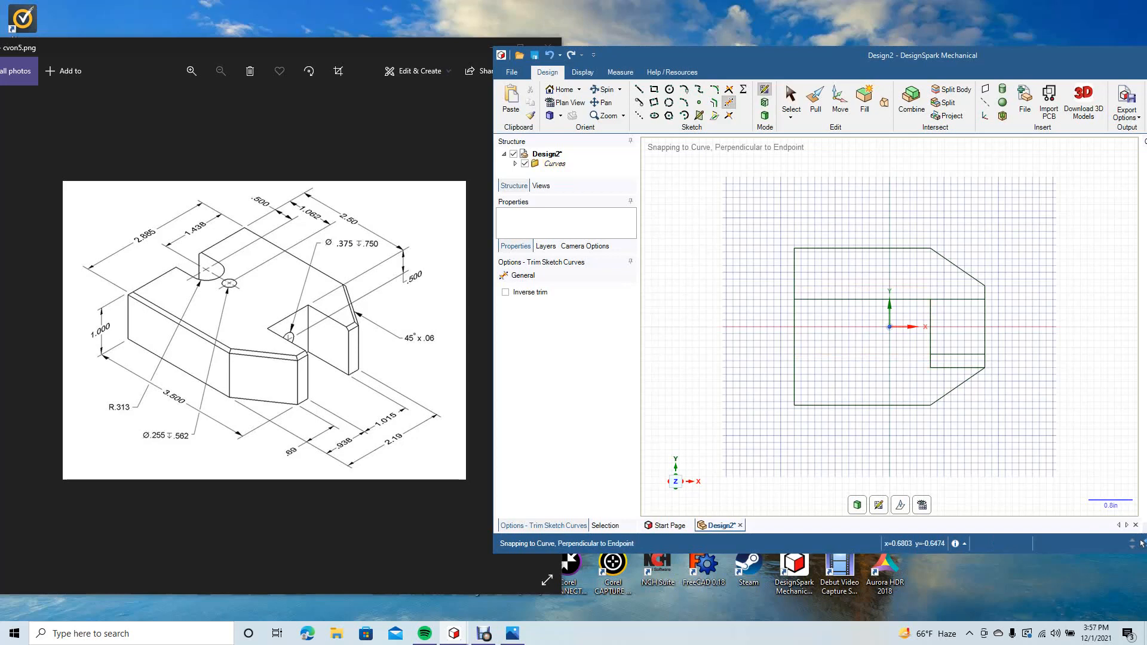
pyautogui.click(949, 368)
pyautogui.click(930, 362)
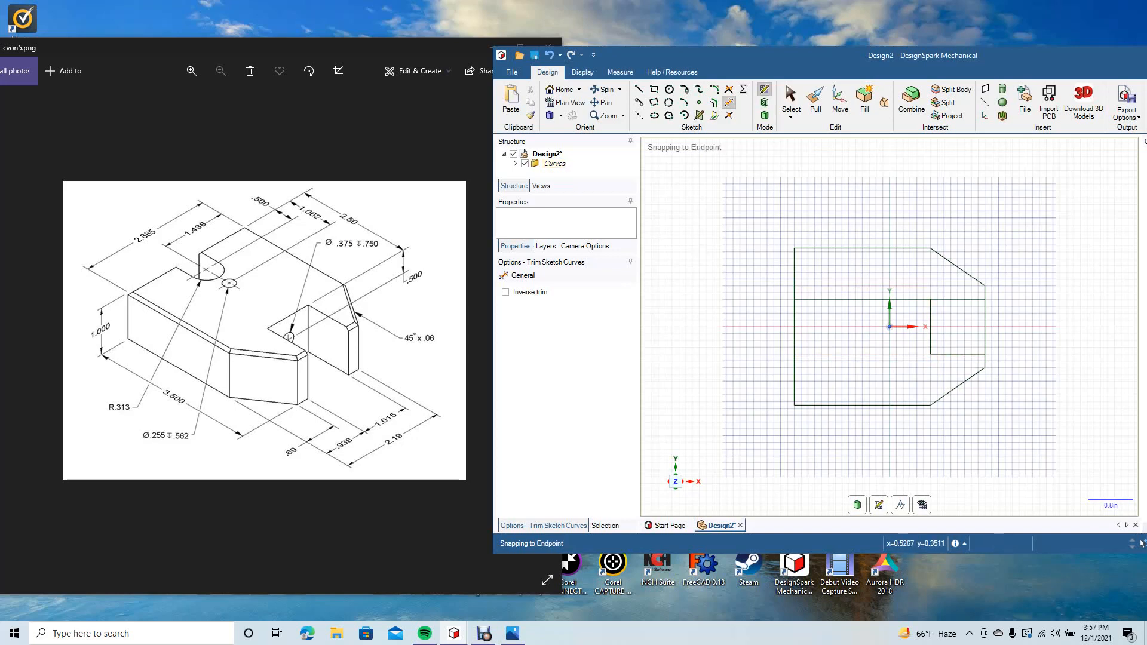
pyautogui.click(919, 299)
pyautogui.click(986, 327)
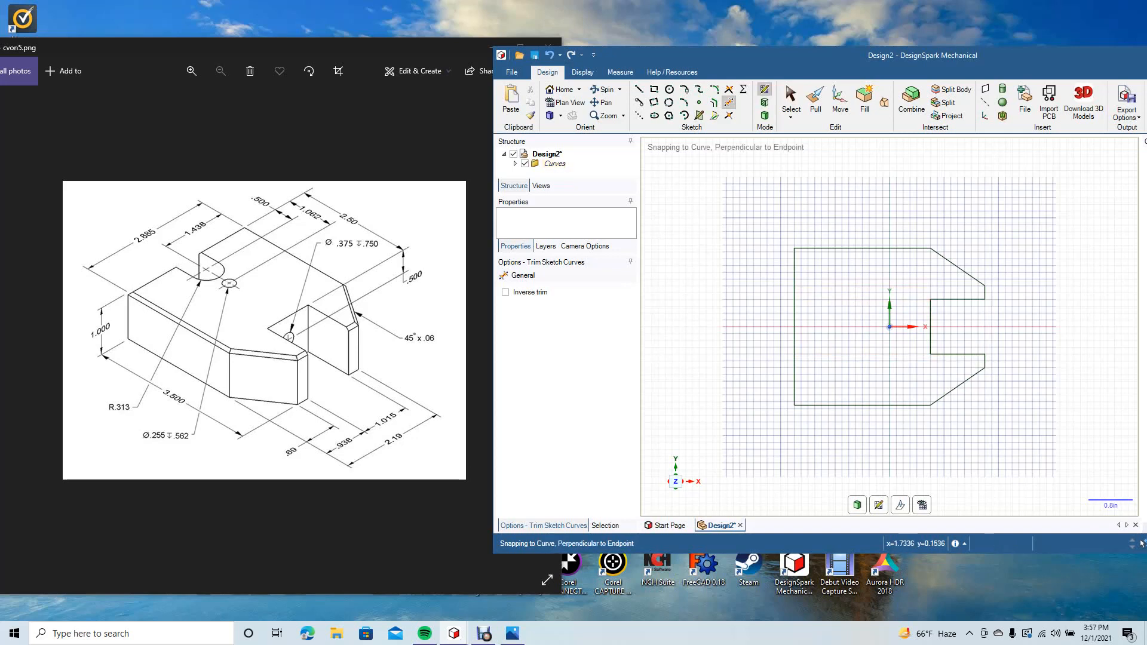
pyautogui.press('Escape')
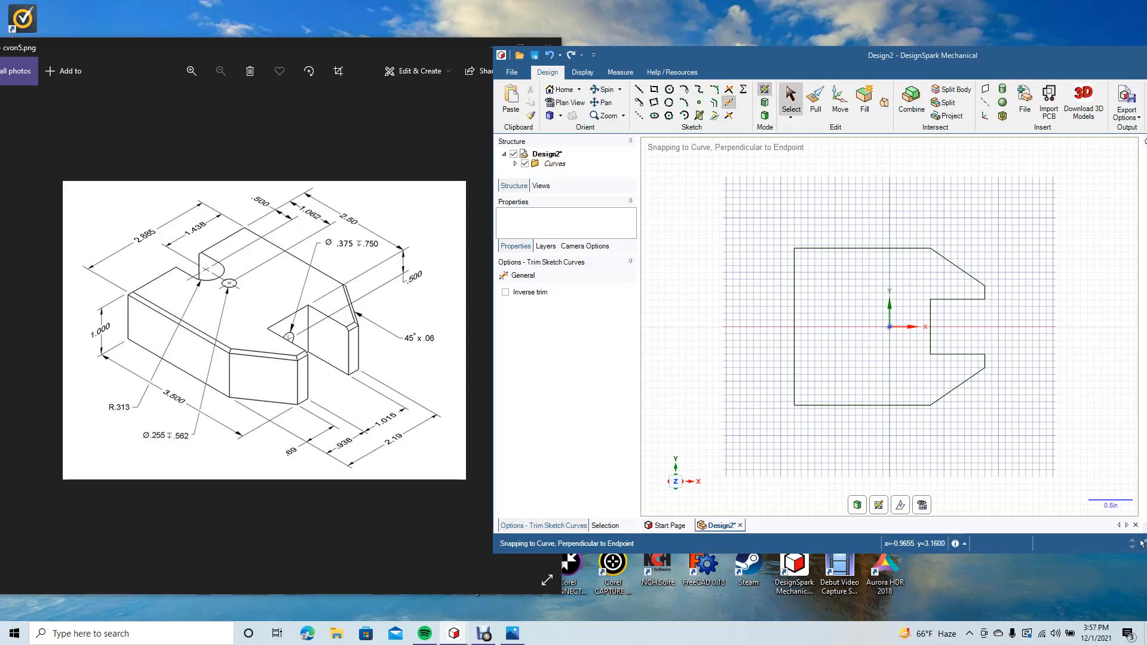
# Step: Offset the outline's top edge 1.438 in downward to mark the horizontal centreline of the notch and slot
pyautogui.click(714, 103)
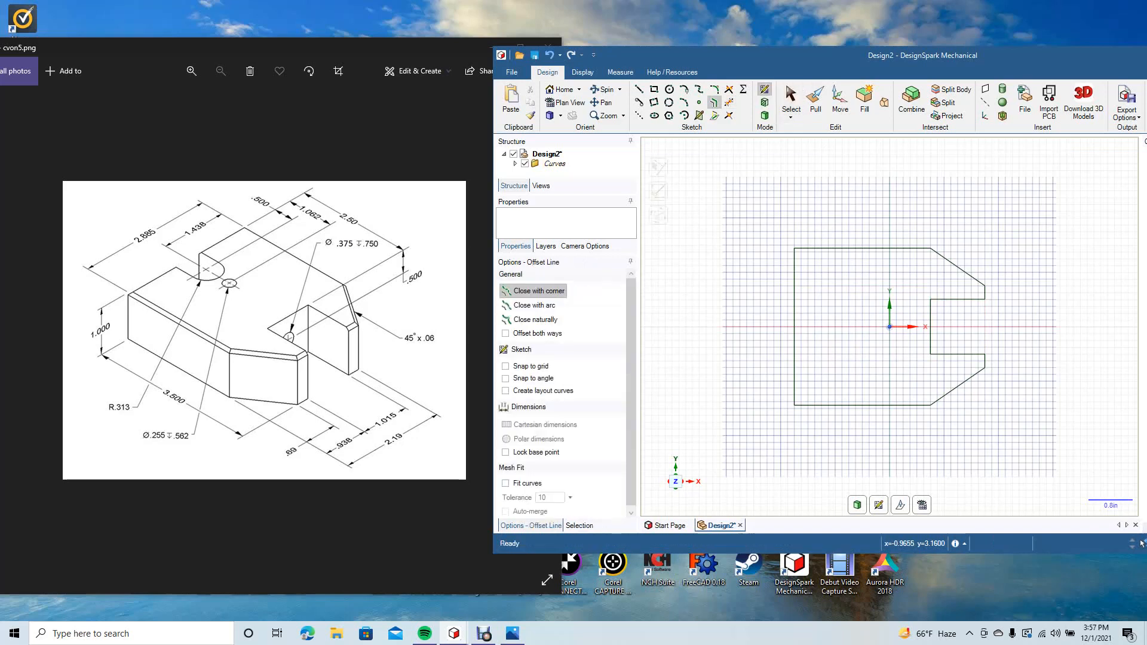
pyautogui.click(824, 248)
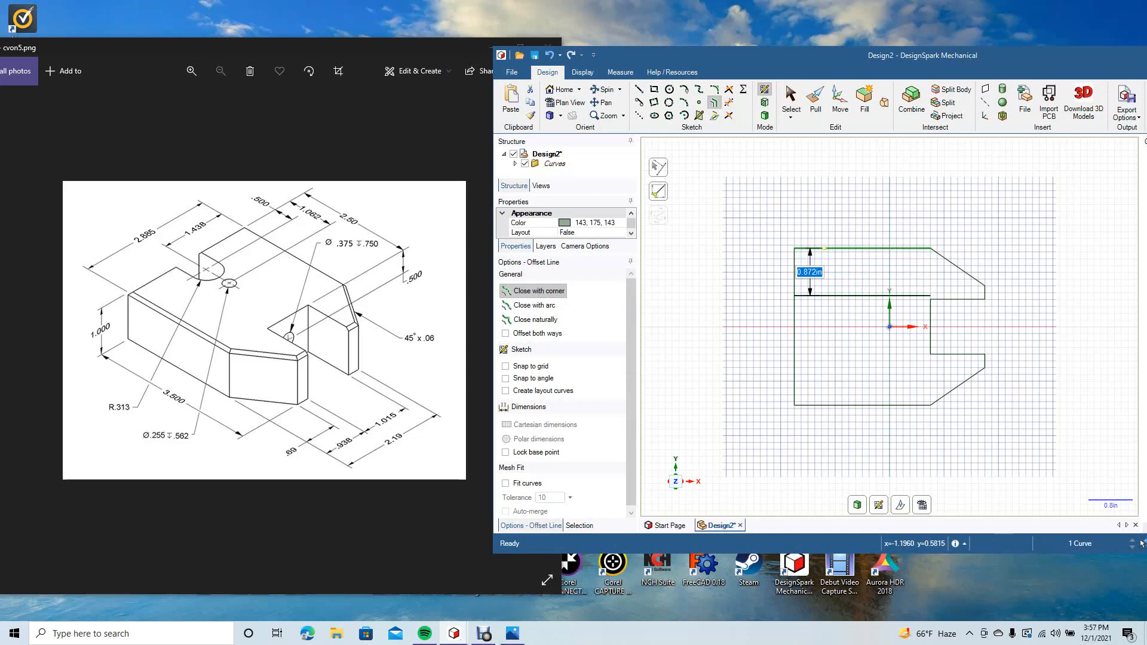
pyautogui.write('1.4')
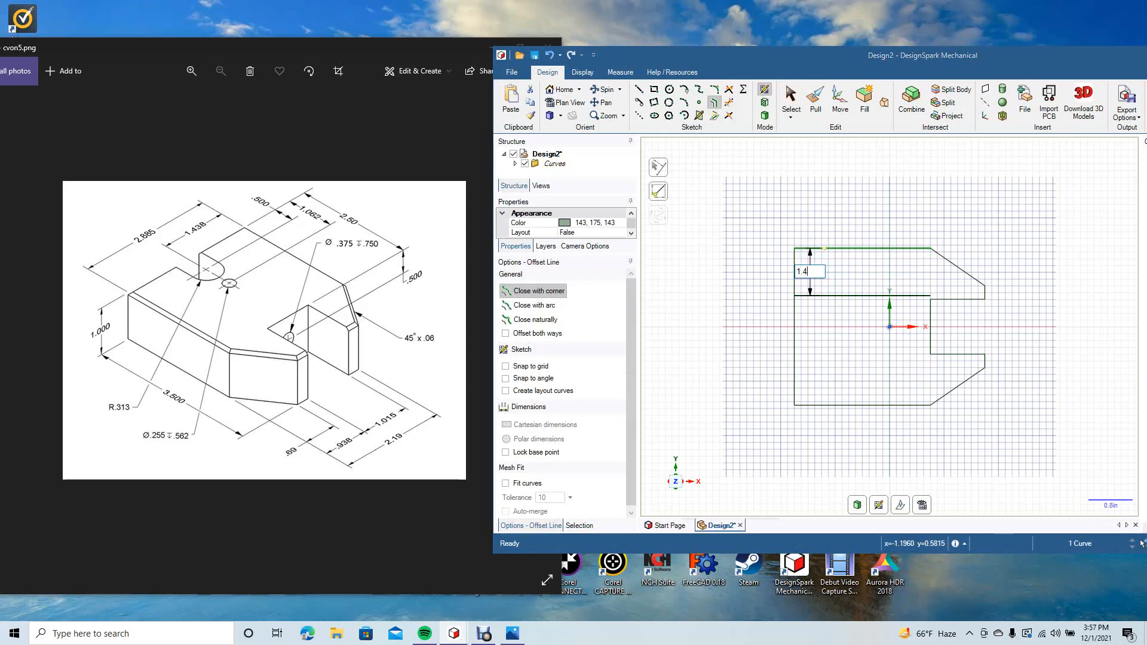
pyautogui.write('38')
pyautogui.press('Return')
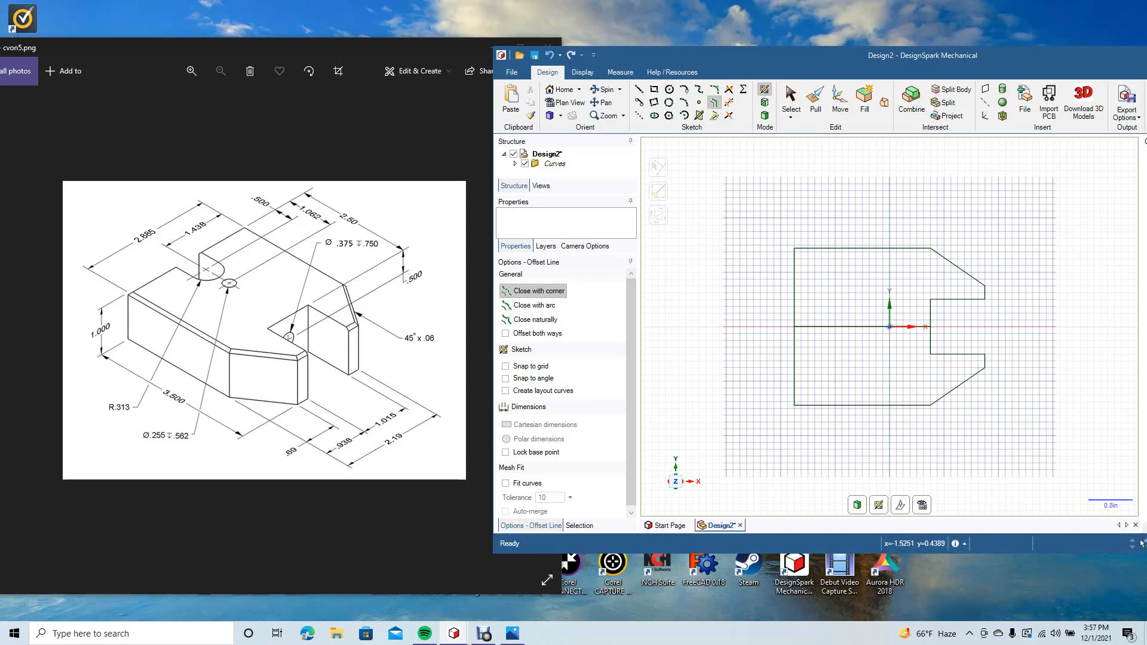
# Step: Offset the outline's left edge 0.5 in inward to locate the centre of the rounded notch
pyautogui.click(794, 322)
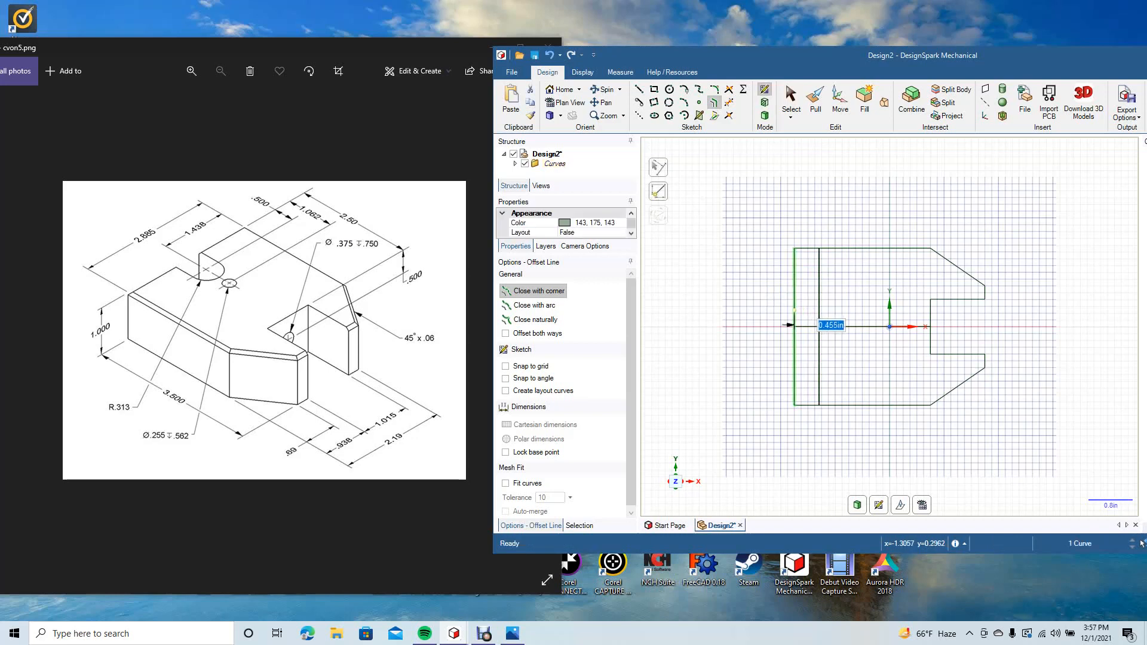
pyautogui.press('BackSpace')
pyautogui.press('Return')
pyautogui.press('Escape')
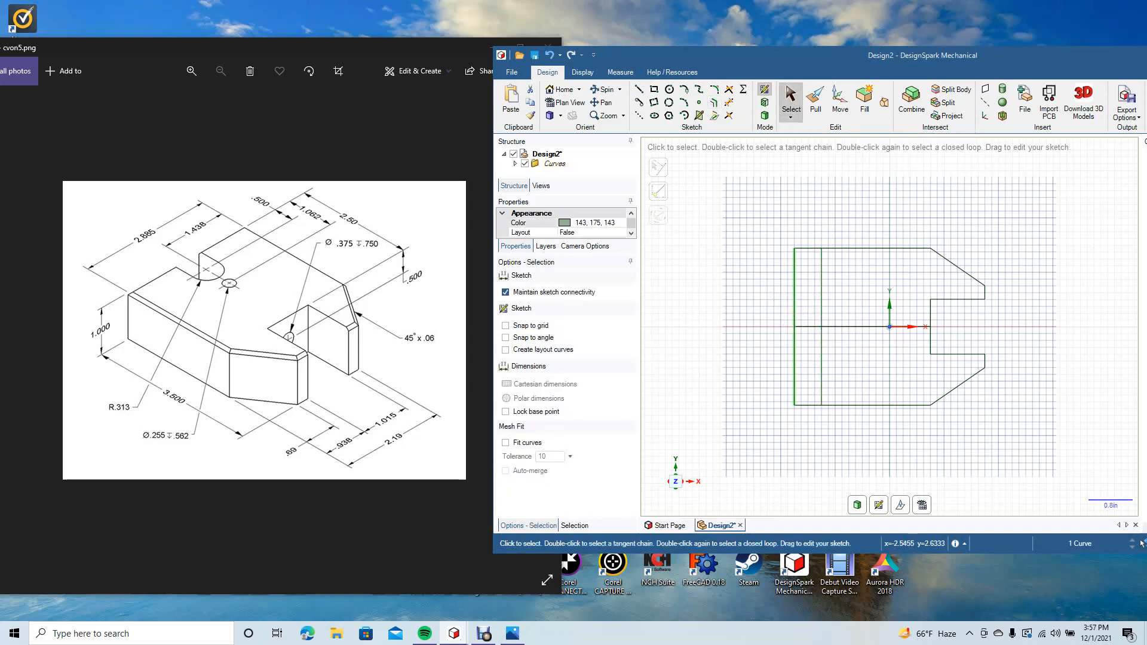
pyautogui.click(748, 184)
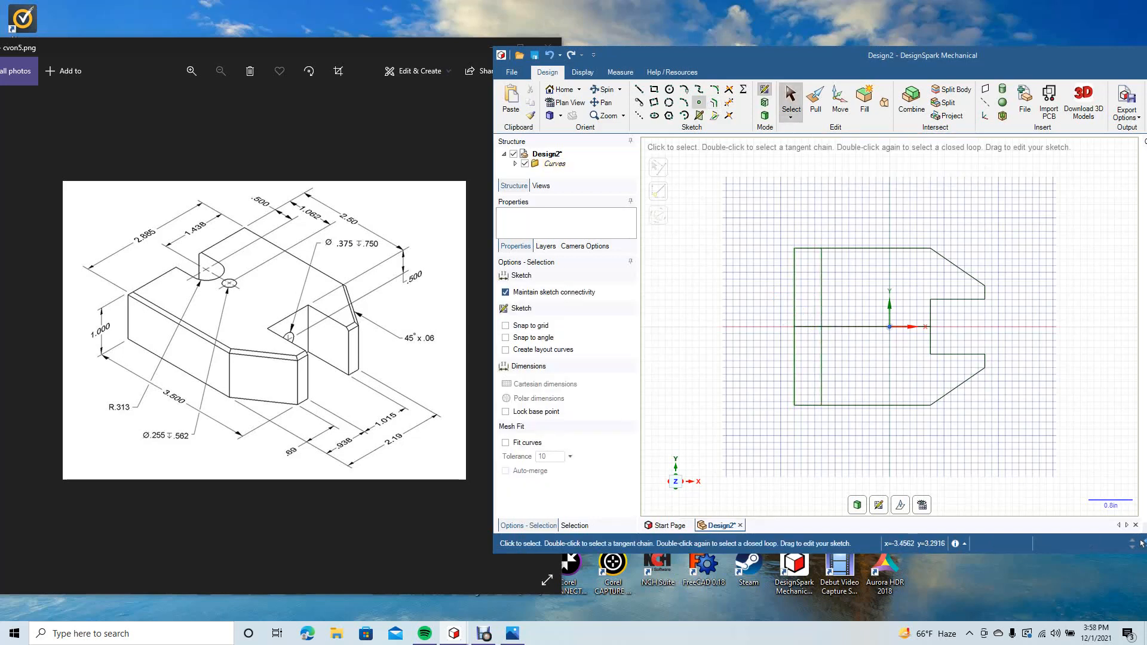
# Step: Draw a 0.626 in diameter circle centred where the 0.5 in offset line crosses the horizontal centreline
pyautogui.click(670, 90)
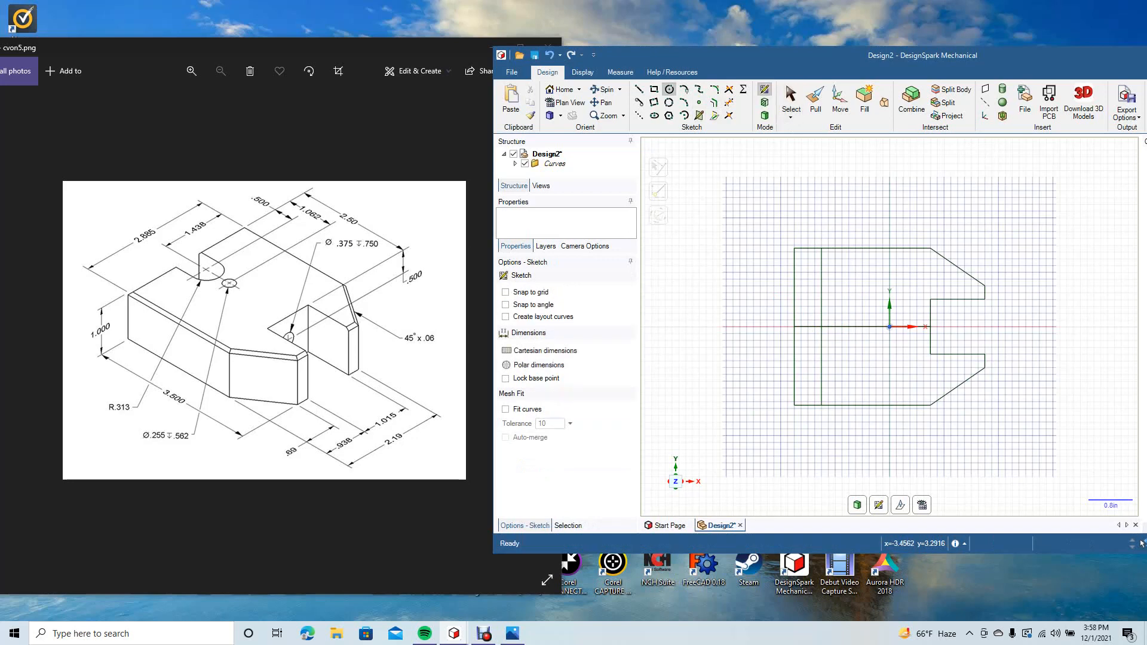
pyautogui.click(821, 327)
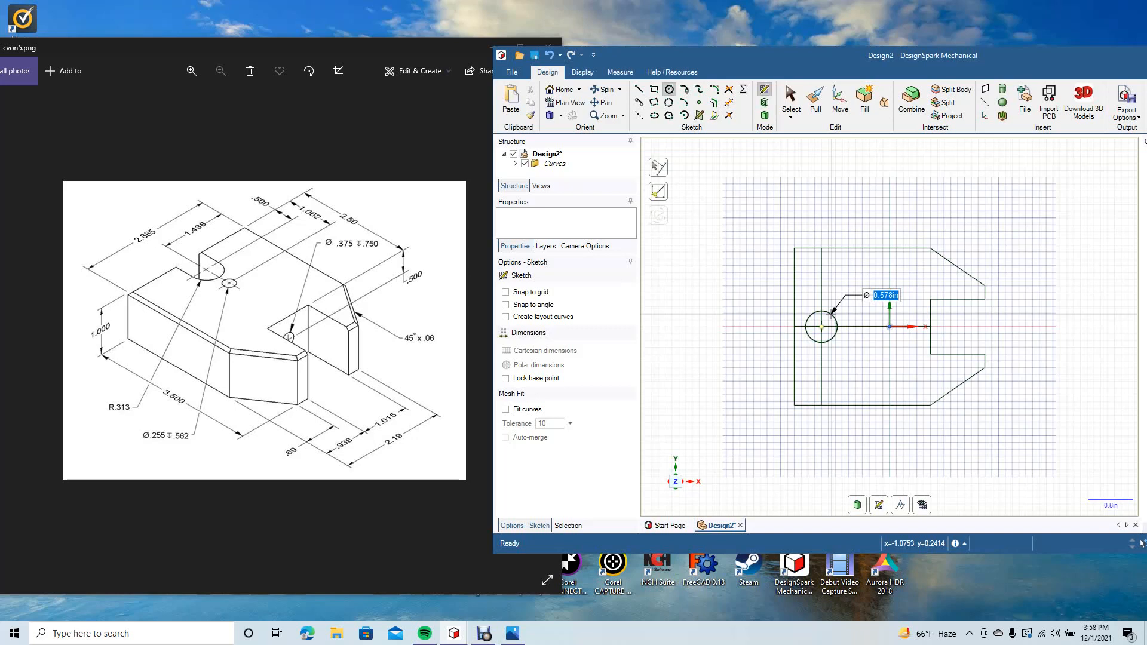
pyautogui.write('.')
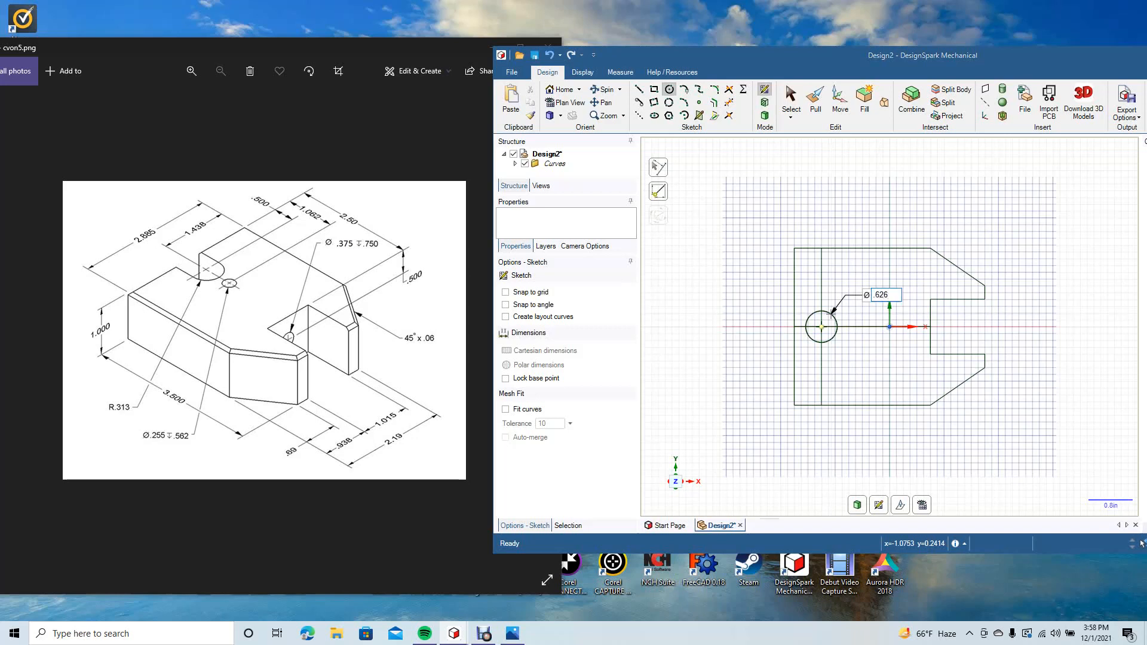
pyautogui.write('626')
pyautogui.press('Return')
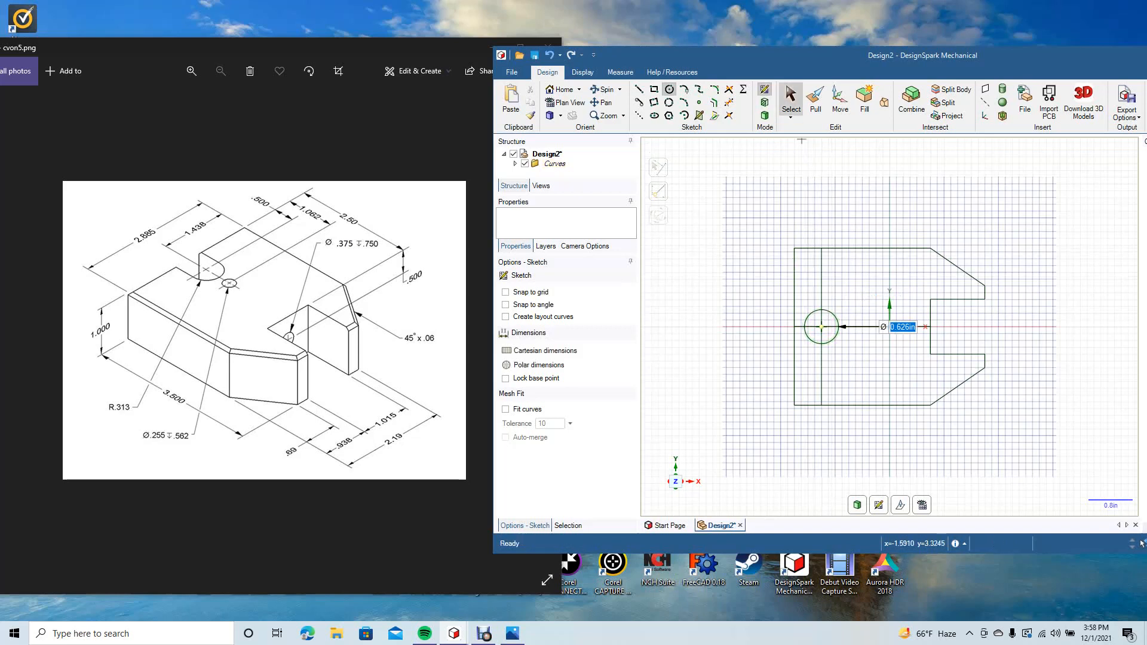
pyautogui.press('Escape')
pyautogui.press('z')
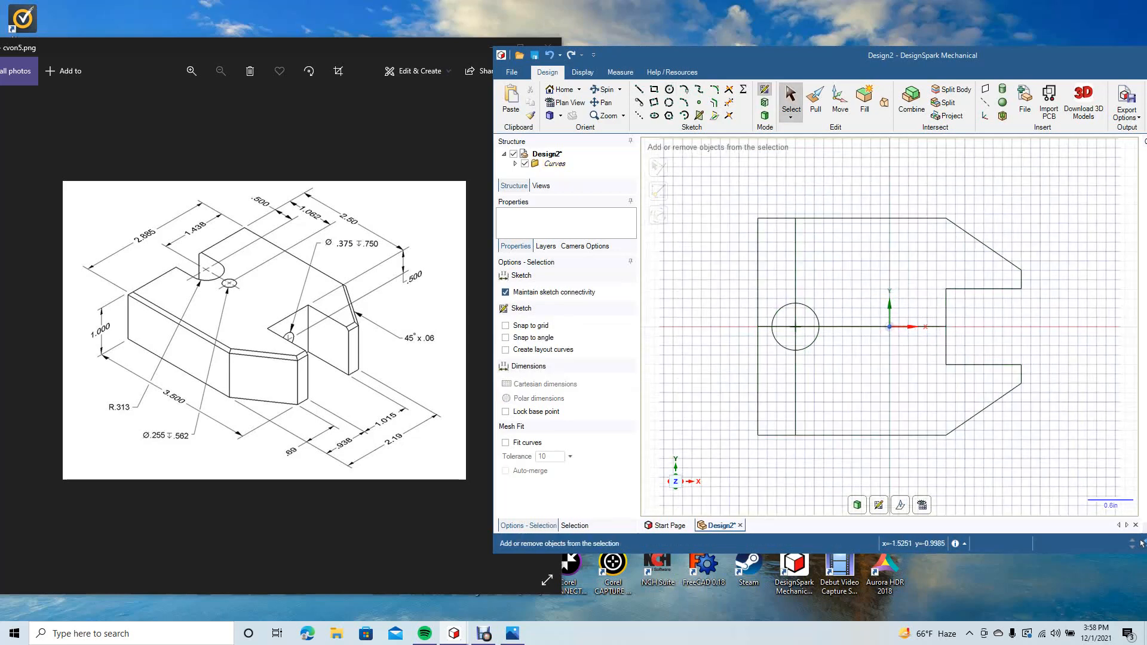
# Step: Draw 0.5 in horizontal lines from the circle's top and bottom points to the outline's left edge
pyautogui.press('l')
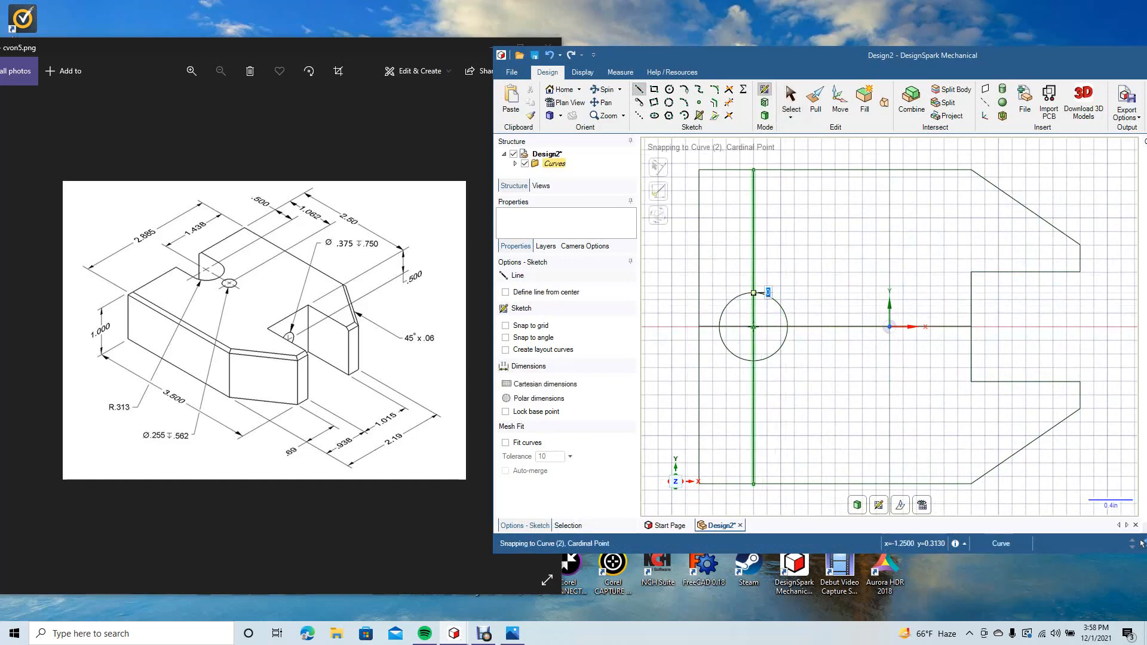
pyautogui.click(754, 292)
pyautogui.write('0.5')
pyautogui.press('Return')
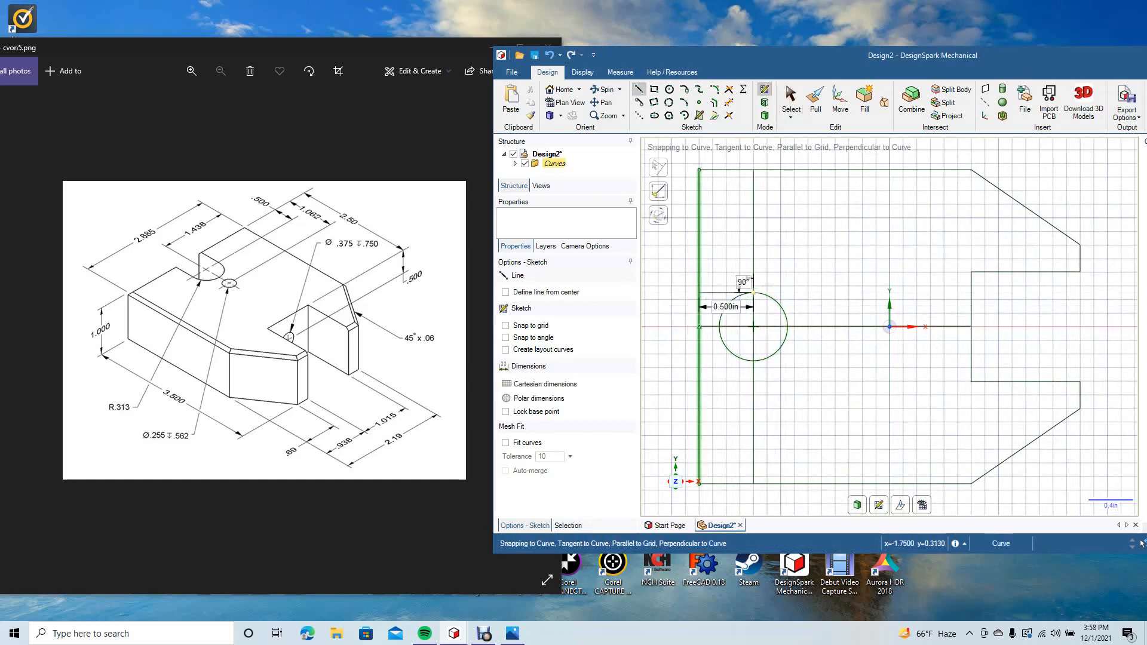
pyautogui.click(754, 361)
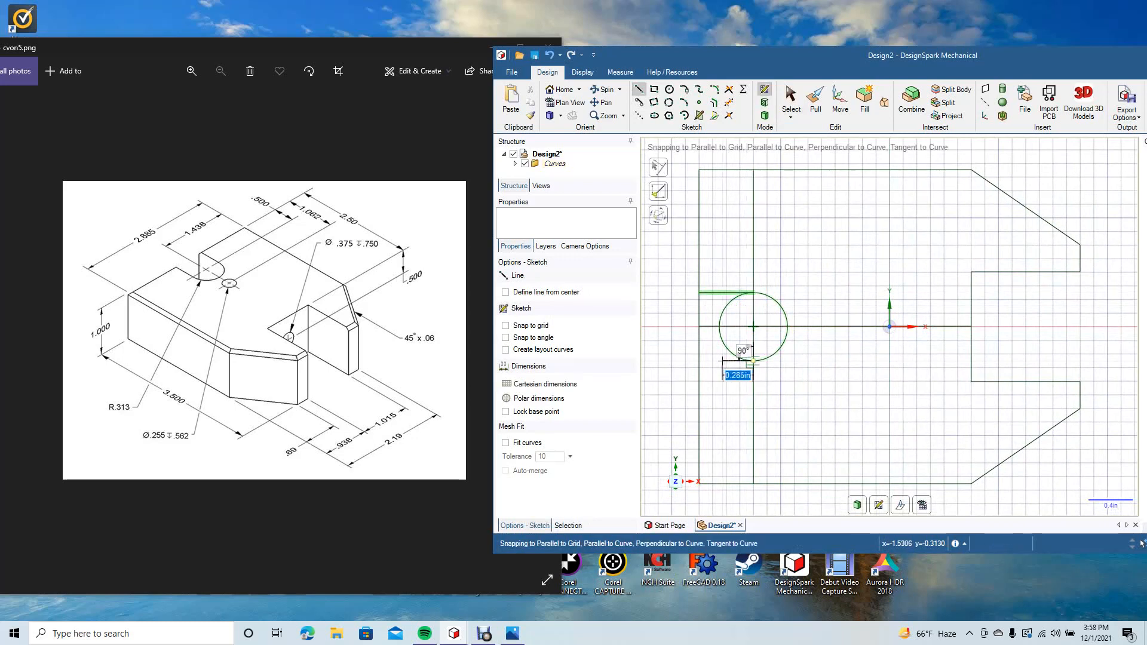
pyautogui.click(699, 361)
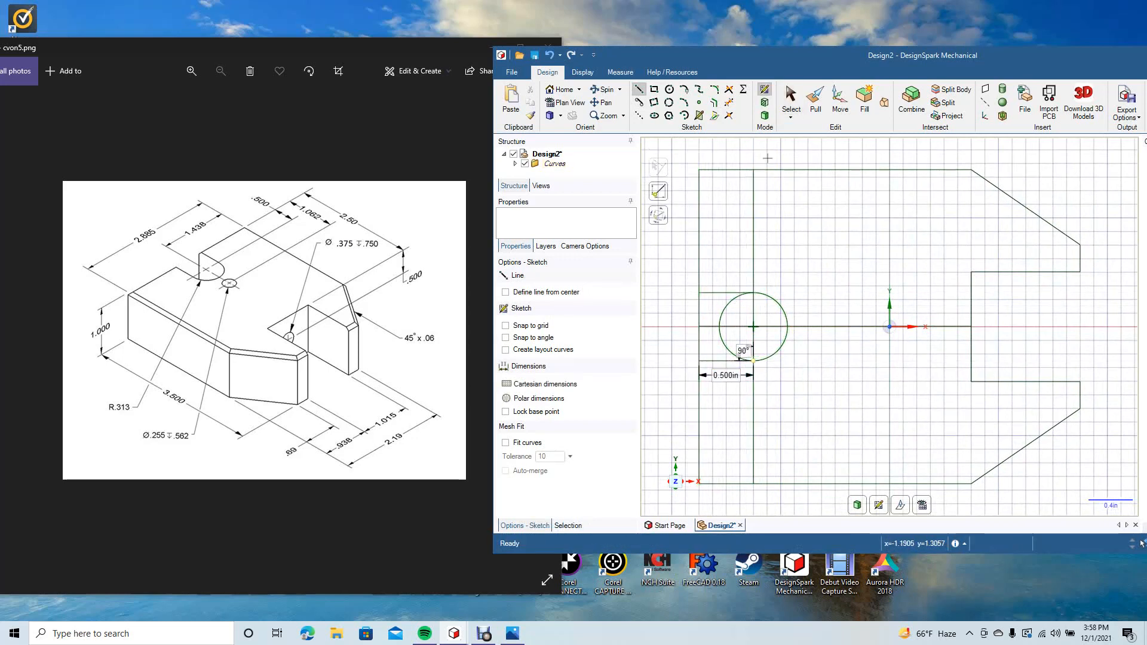
pyautogui.click(791, 99)
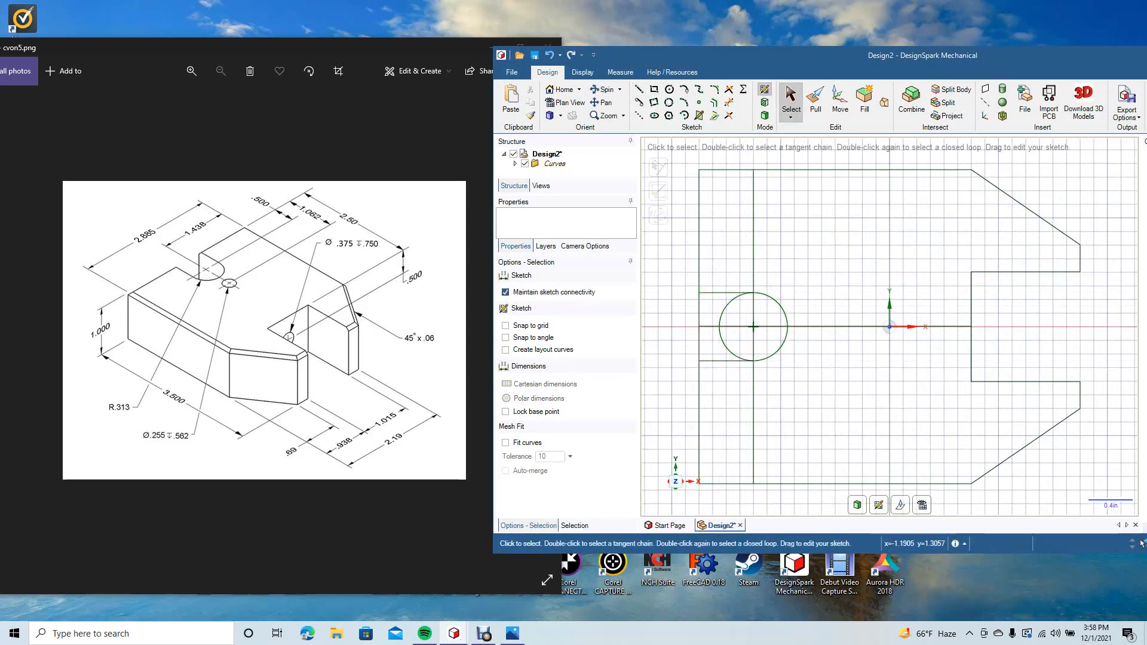
# Step: Trim away the circle's left half and the construction line segments inside the notch
pyautogui.click(729, 102)
pyautogui.click(729, 302)
pyautogui.click(729, 351)
pyautogui.click(736, 326)
pyautogui.click(753, 323)
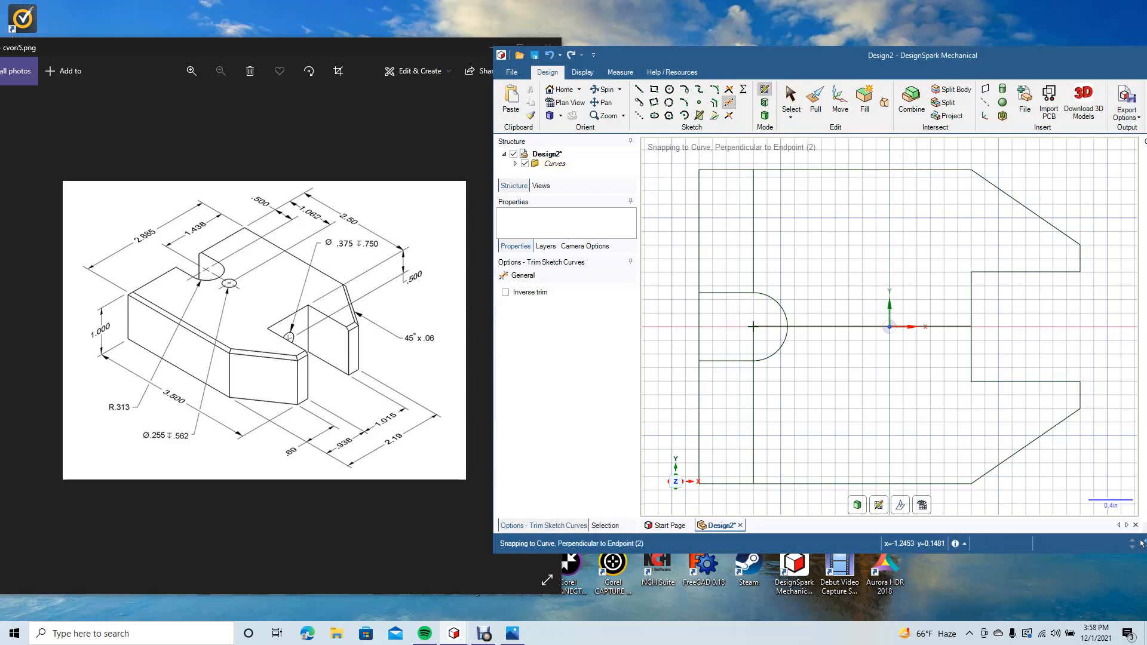
pyautogui.click(754, 330)
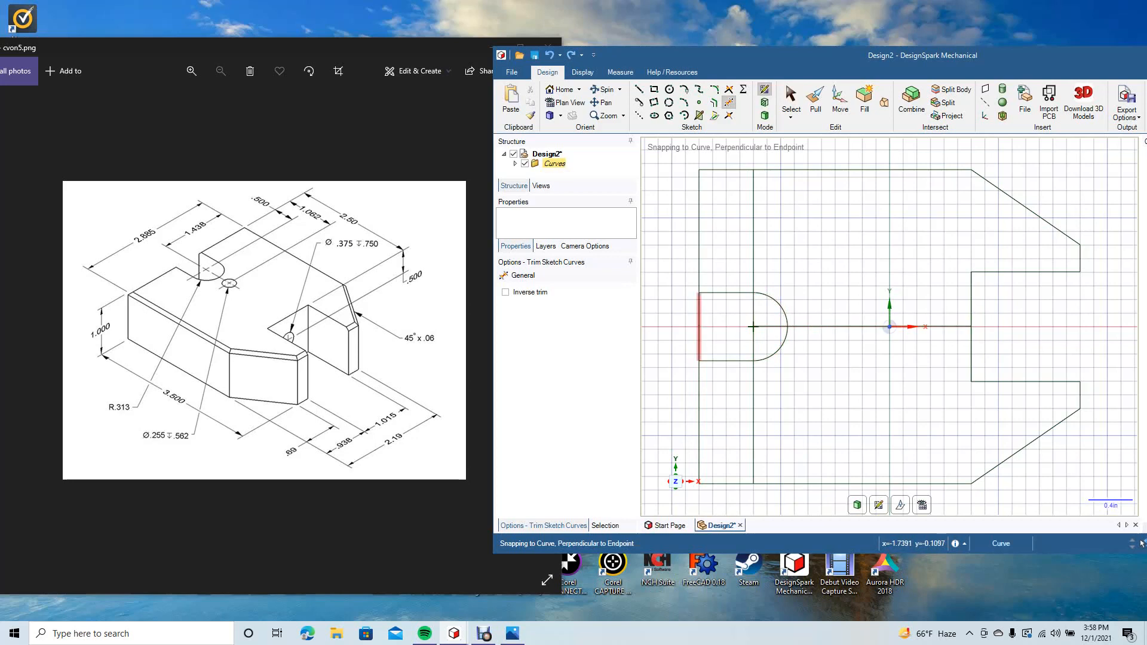
pyautogui.click(700, 315)
# Step: Offset the outline's left edge 1.062 in inward to locate the small hole's centre
pyautogui.click(715, 103)
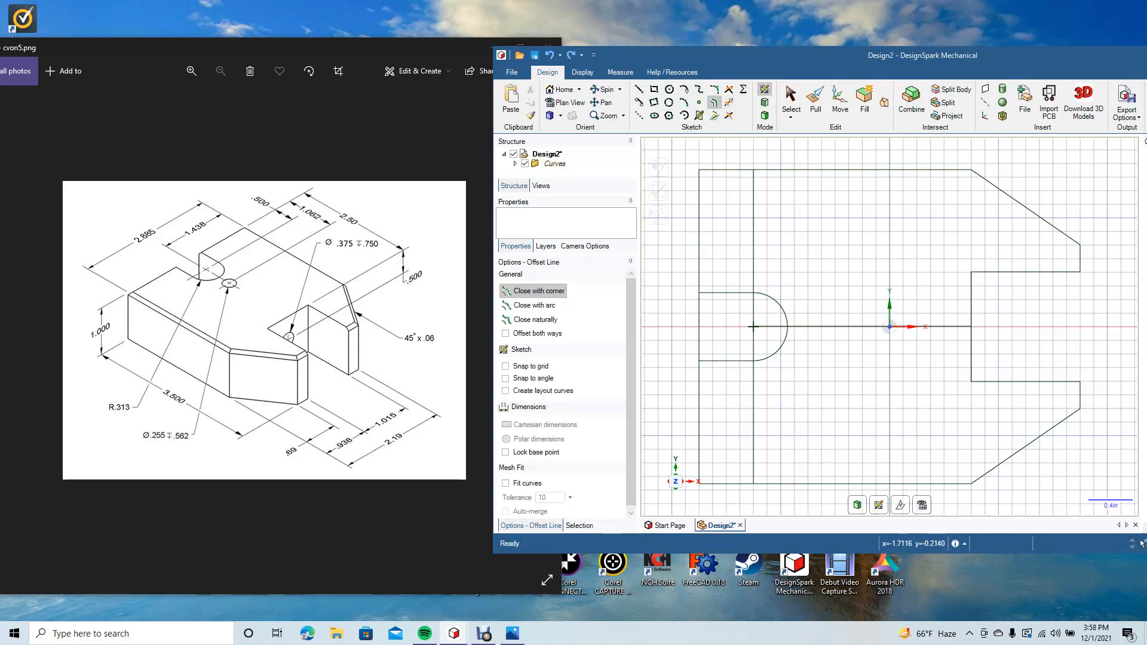
pyautogui.click(699, 339)
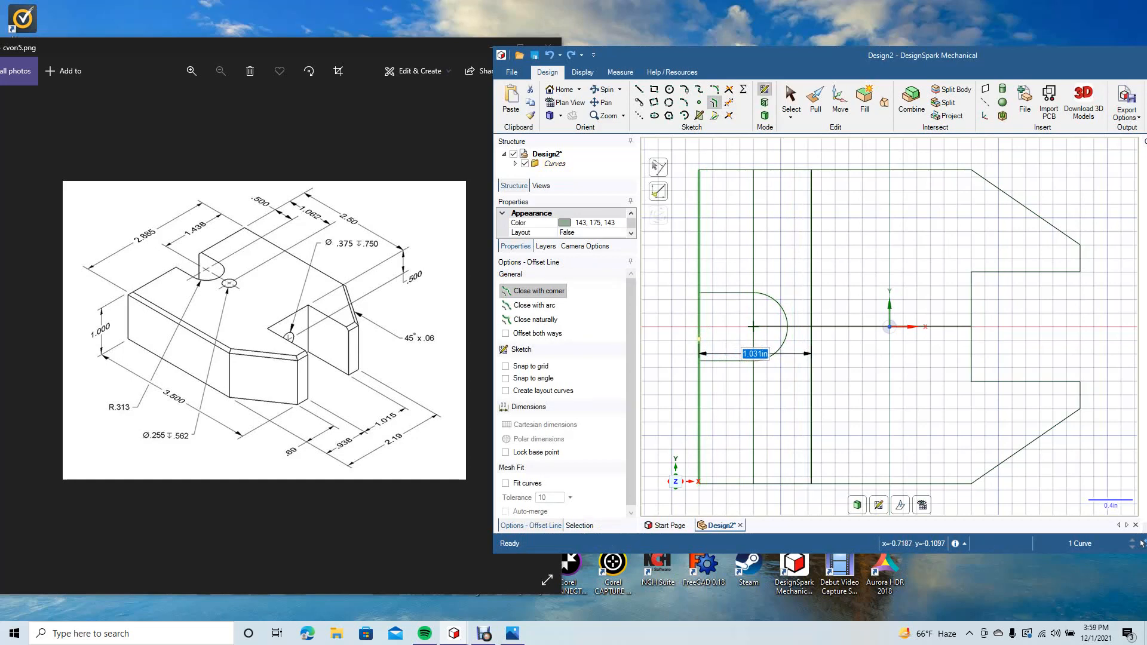
pyautogui.write('1.062')
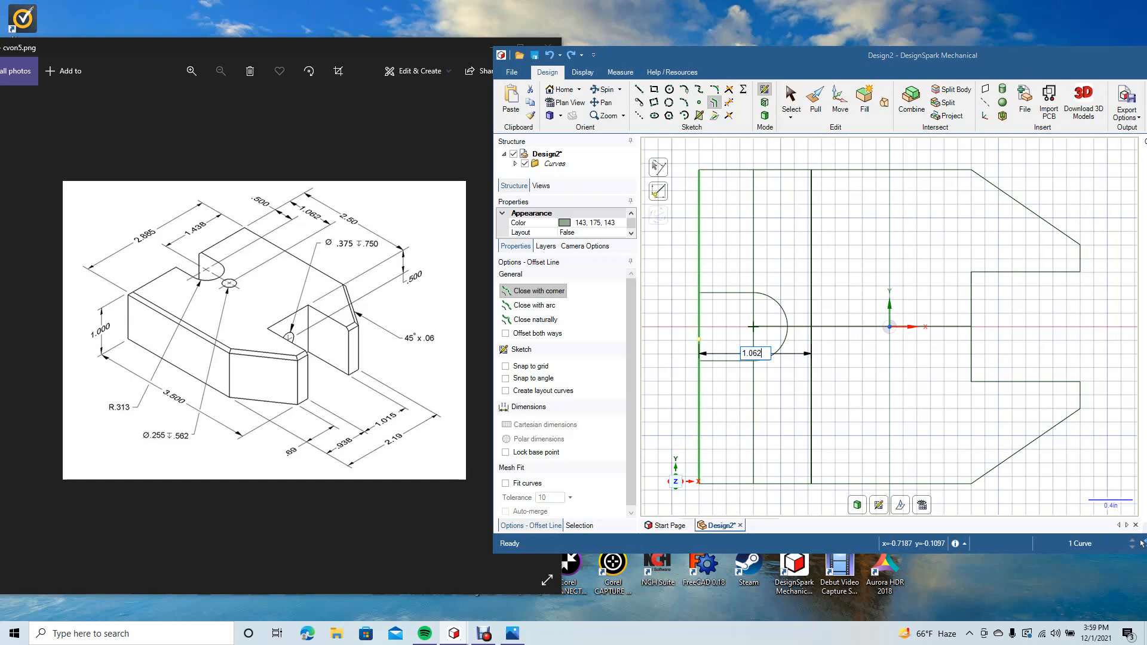
pyautogui.press('Return')
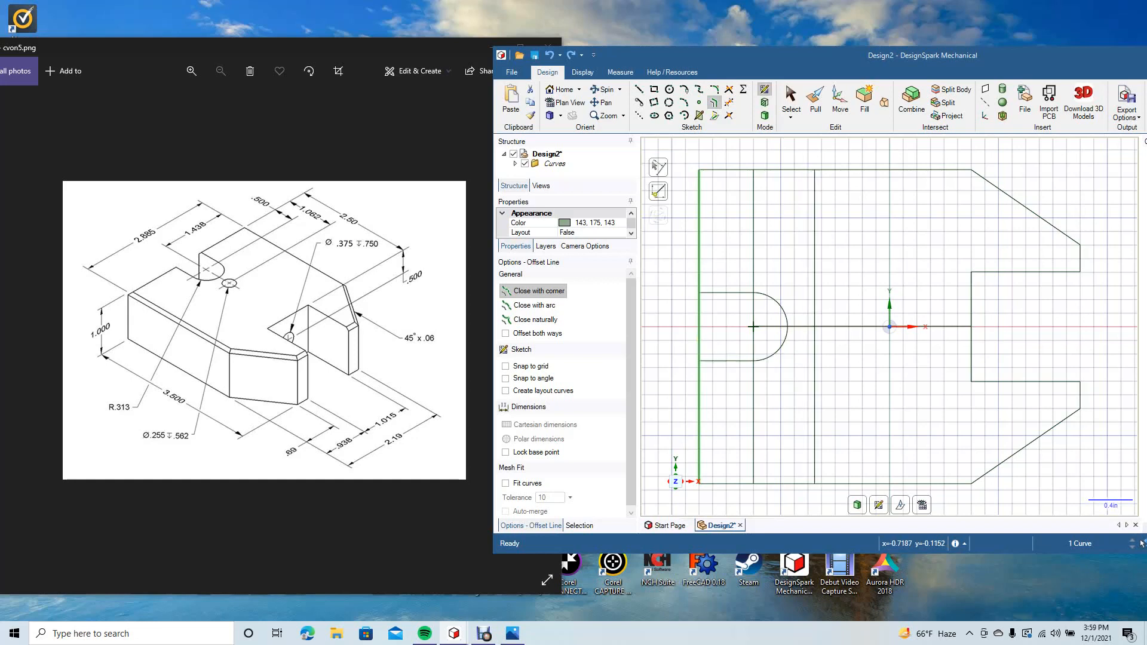
pyautogui.press('Escape')
# Step: Delete the vertical construction line through the notch arc's centre and trim the left edge across the notch opening
pyautogui.click(753, 327)
pyautogui.press('Delete')
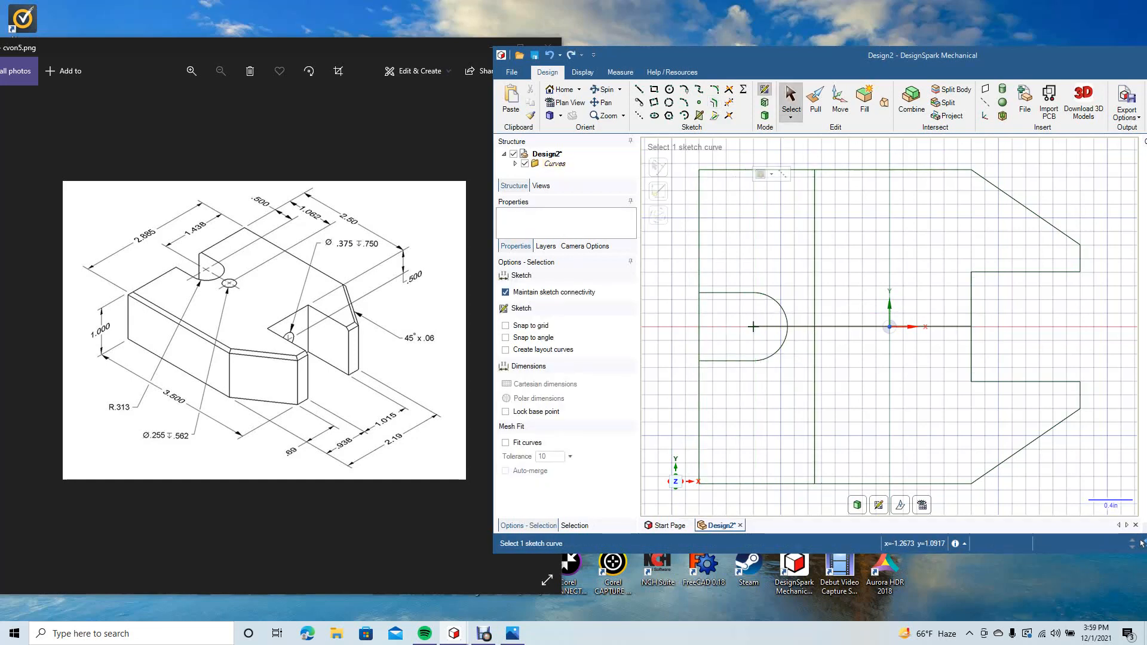
pyautogui.press('t')
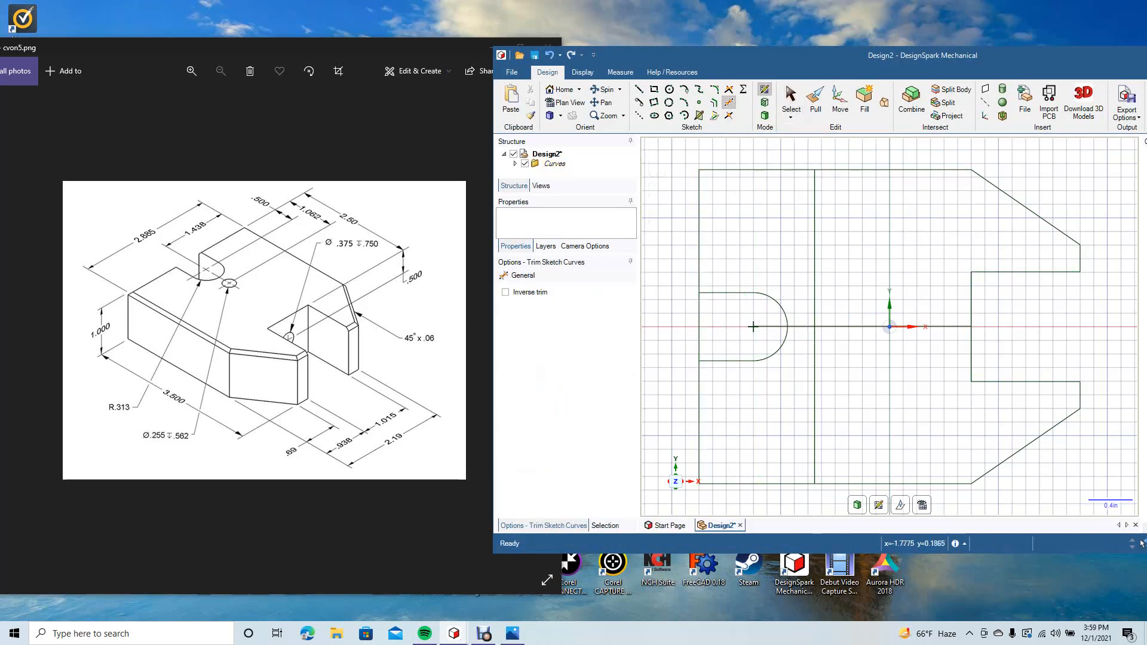
pyautogui.click(699, 327)
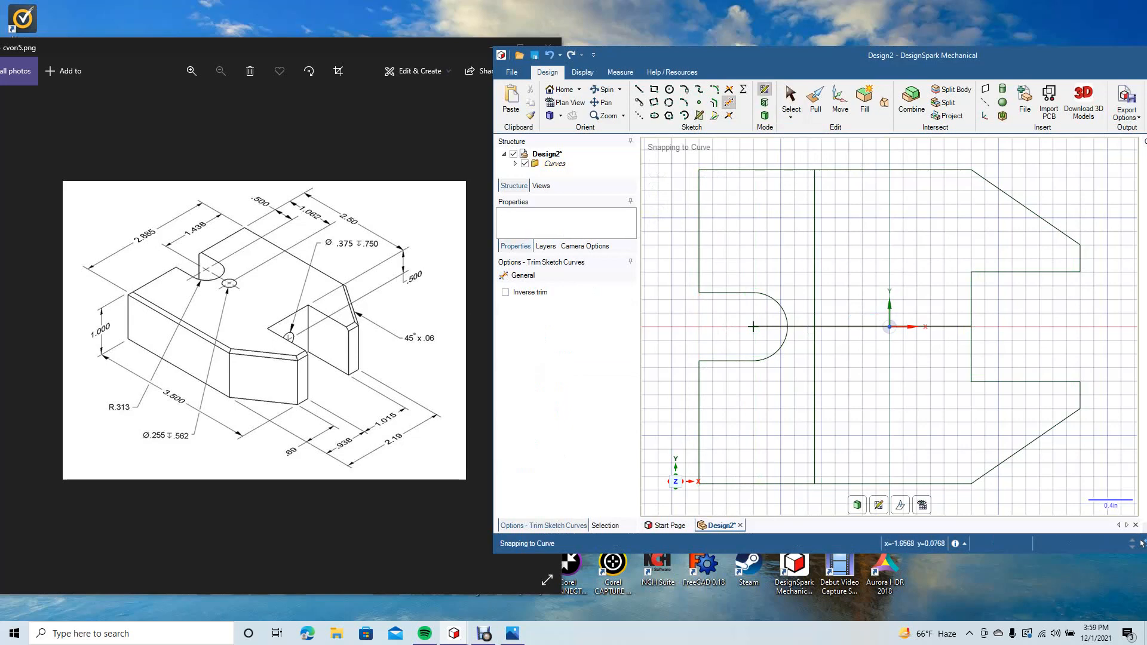
pyautogui.press('s')
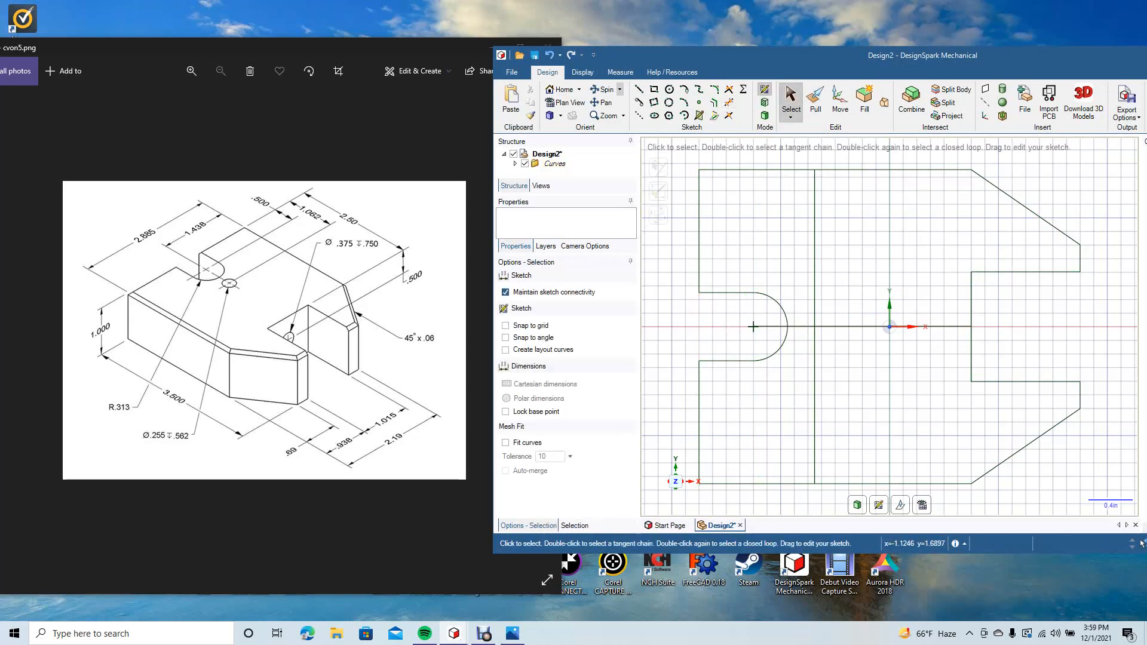
# Step: Pull all four regions of the profile 1 in together into a single solid block
pyautogui.moveTo(1073, 171); pyautogui.dragTo(1057, 176)
pyautogui.click(815, 100)
pyautogui.click(801, 239)
pyautogui.keyDown('ctrl'); pyautogui.click(807, 364); pyautogui.keyUp('ctrl')
pyautogui.keyDown('ctrl'); pyautogui.click(910, 250); pyautogui.keyUp('ctrl')
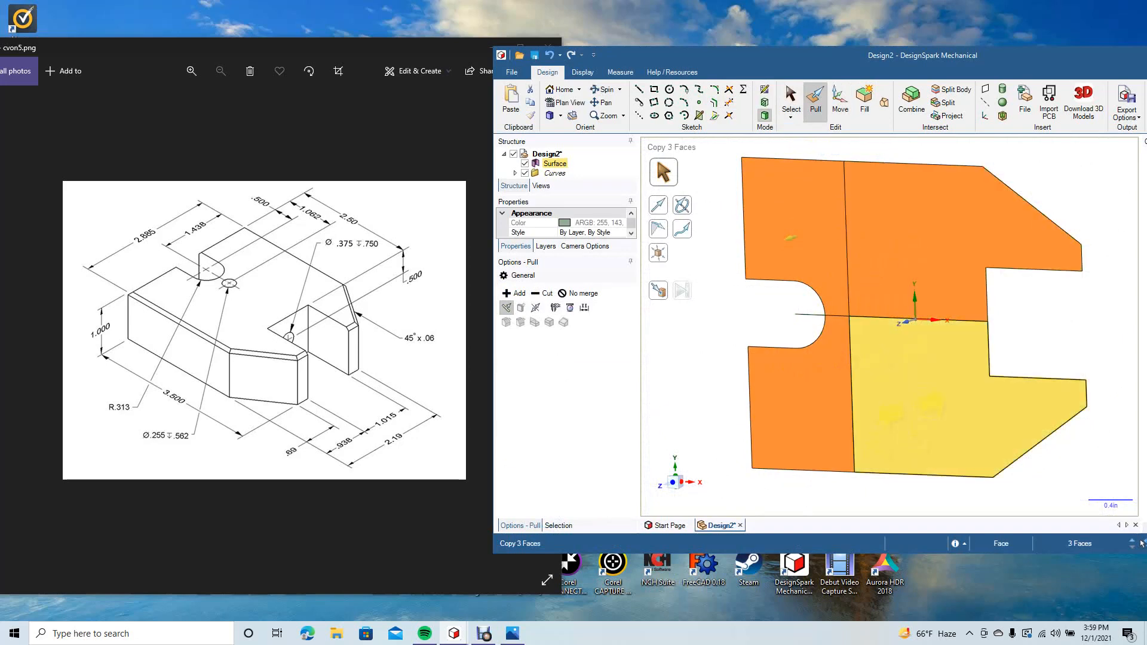
pyautogui.keyDown('ctrl'); pyautogui.click(896, 400); pyautogui.keyUp('ctrl')
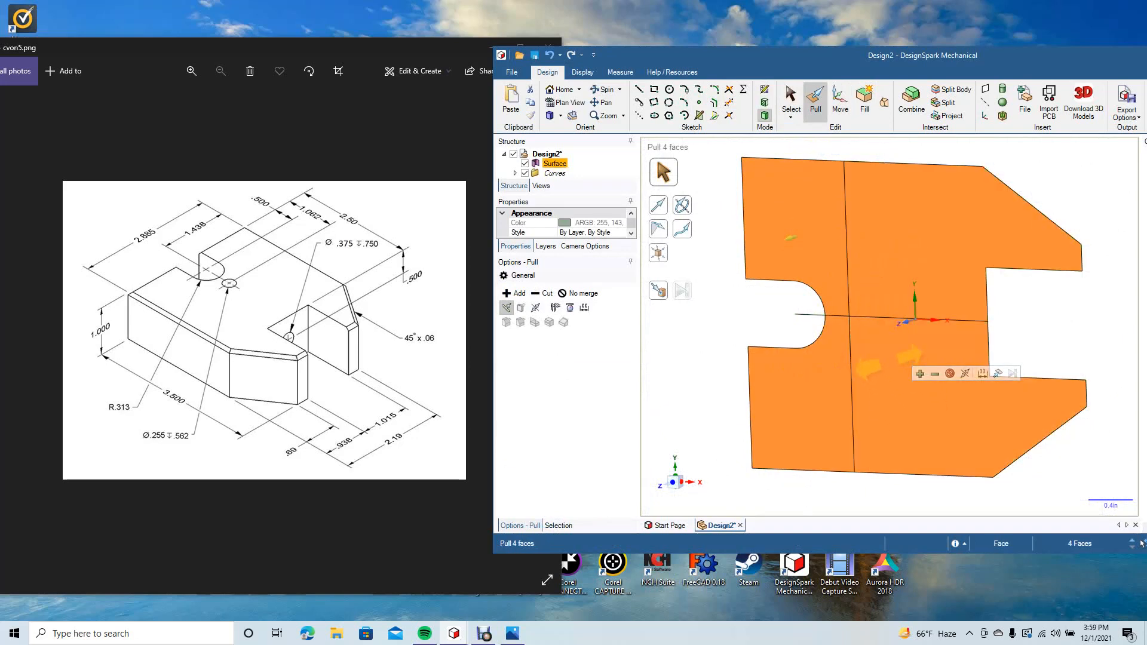
pyautogui.write('1')
pyautogui.press('Return')
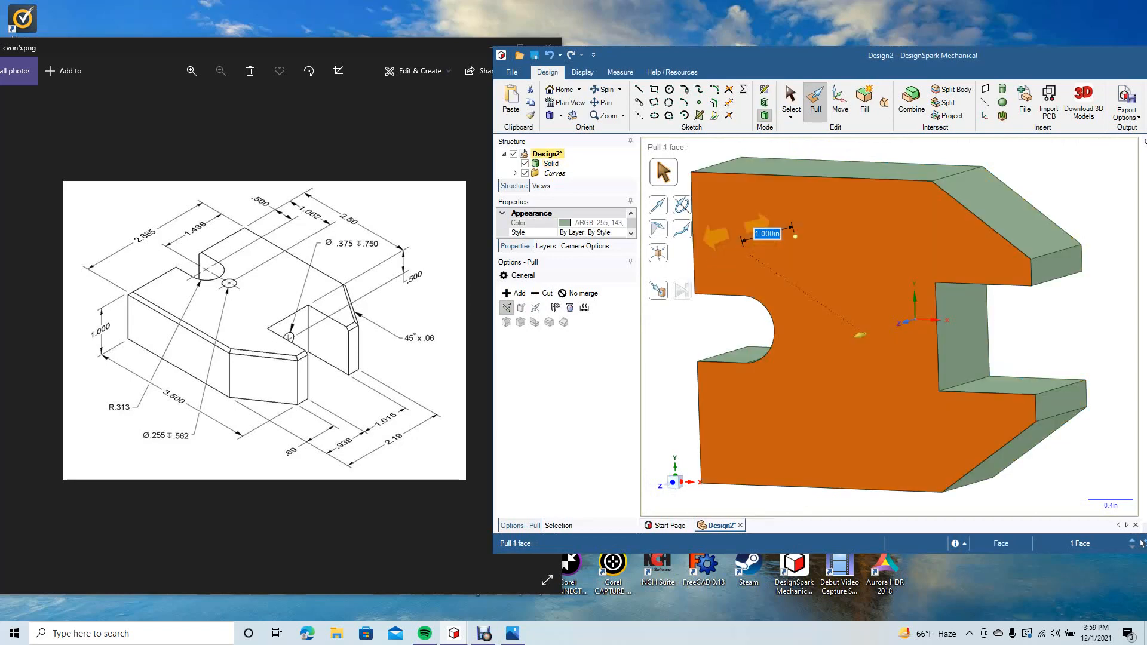
pyautogui.press('Escape')
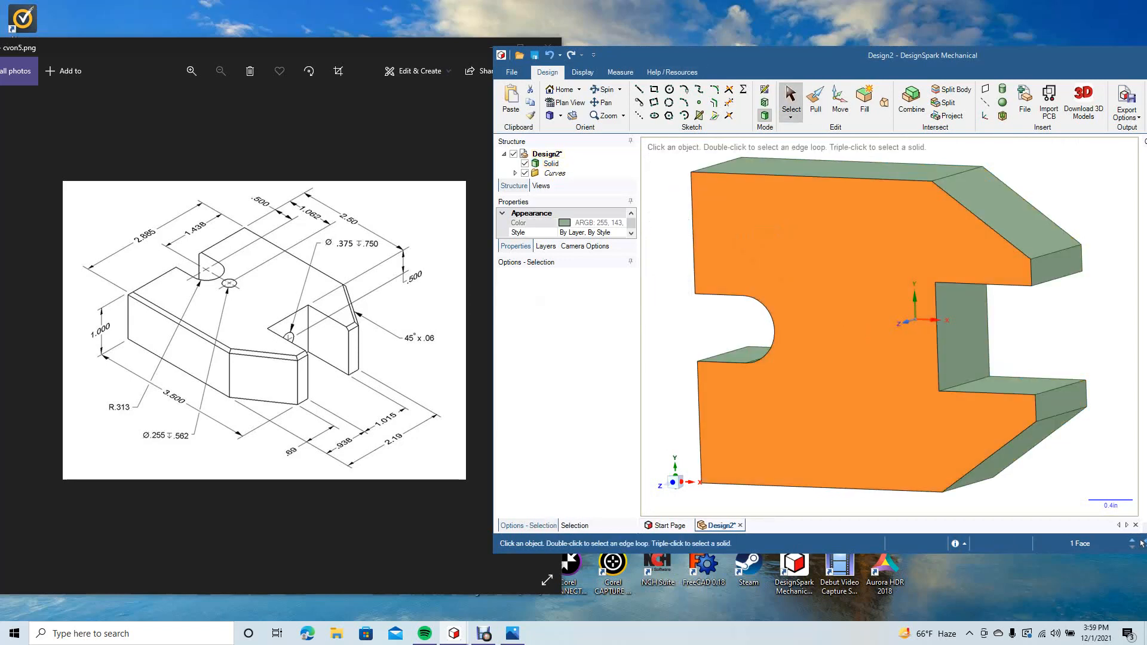
pyautogui.press('Escape')
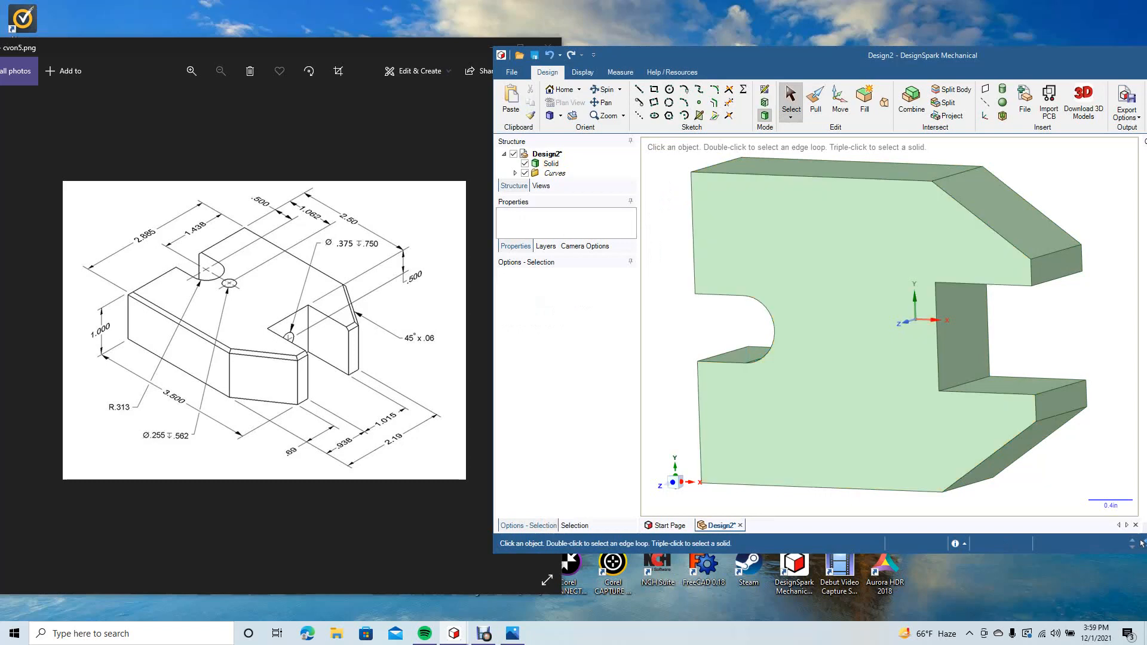
# Step: Chamfer the front face's six outer edges by 0.06 in: top, bottom, both angled corners and the two slot arm ends
pyautogui.press('p')
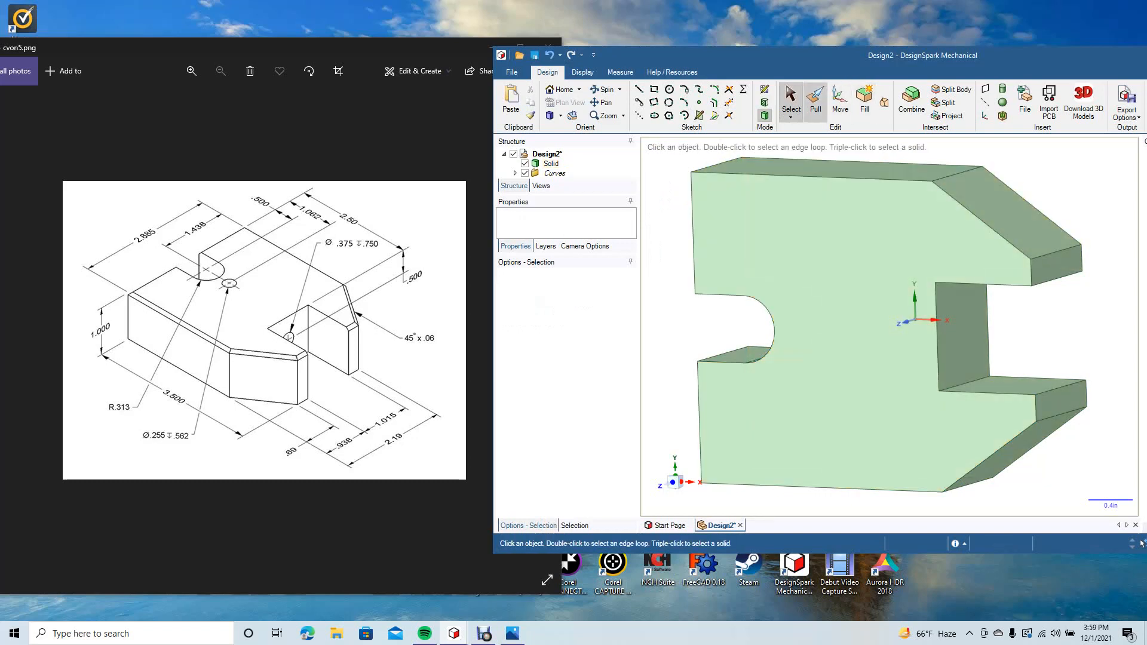
pyautogui.click(1032, 272)
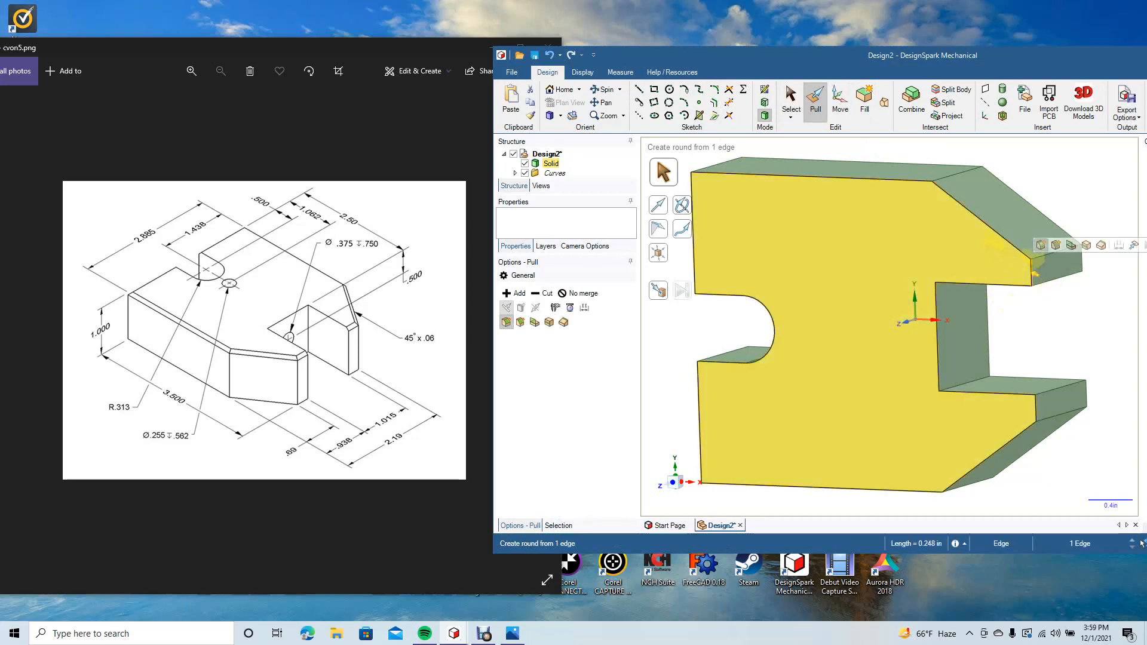
pyautogui.keyDown('ctrl'); pyautogui.click(1010, 242); pyautogui.keyUp('ctrl')
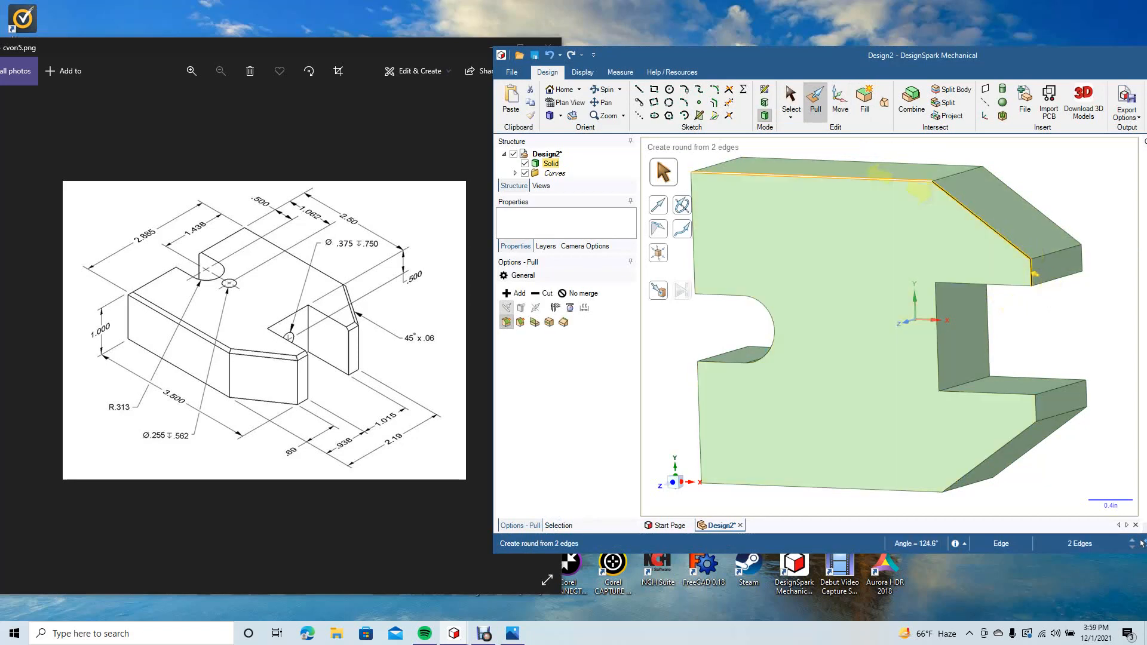
pyautogui.keyDown('ctrl'); pyautogui.click(876, 173); pyautogui.keyUp('ctrl')
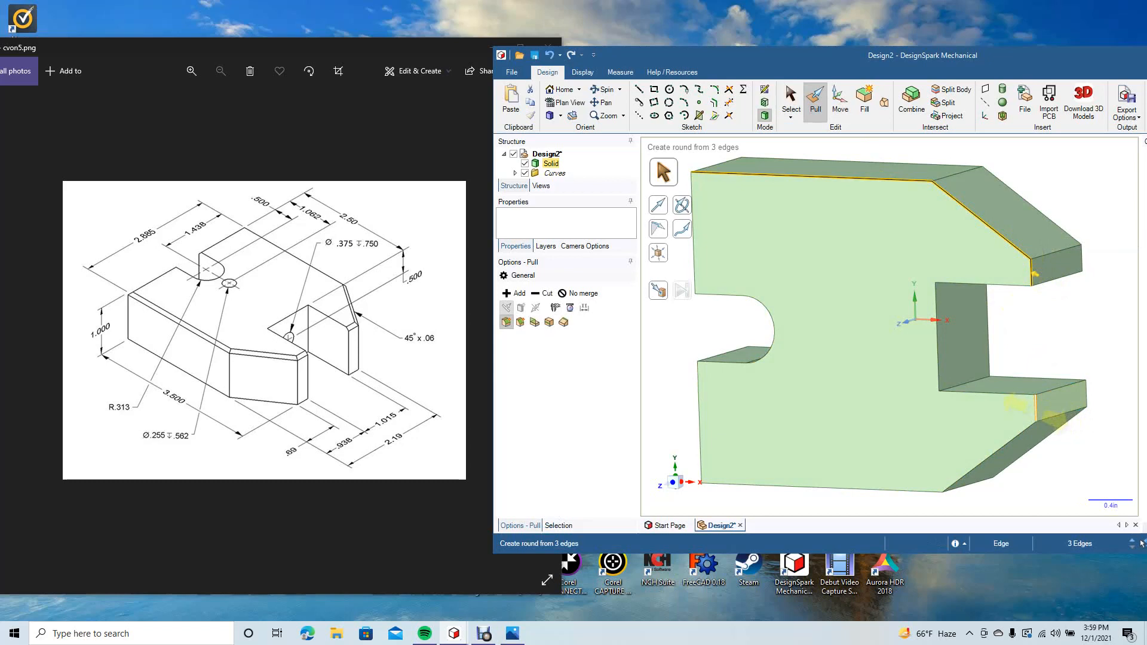
pyautogui.keyDown('ctrl'); pyautogui.click(1035, 406); pyautogui.keyUp('ctrl')
pyautogui.keyDown('ctrl'); pyautogui.click(989, 459); pyautogui.keyUp('ctrl')
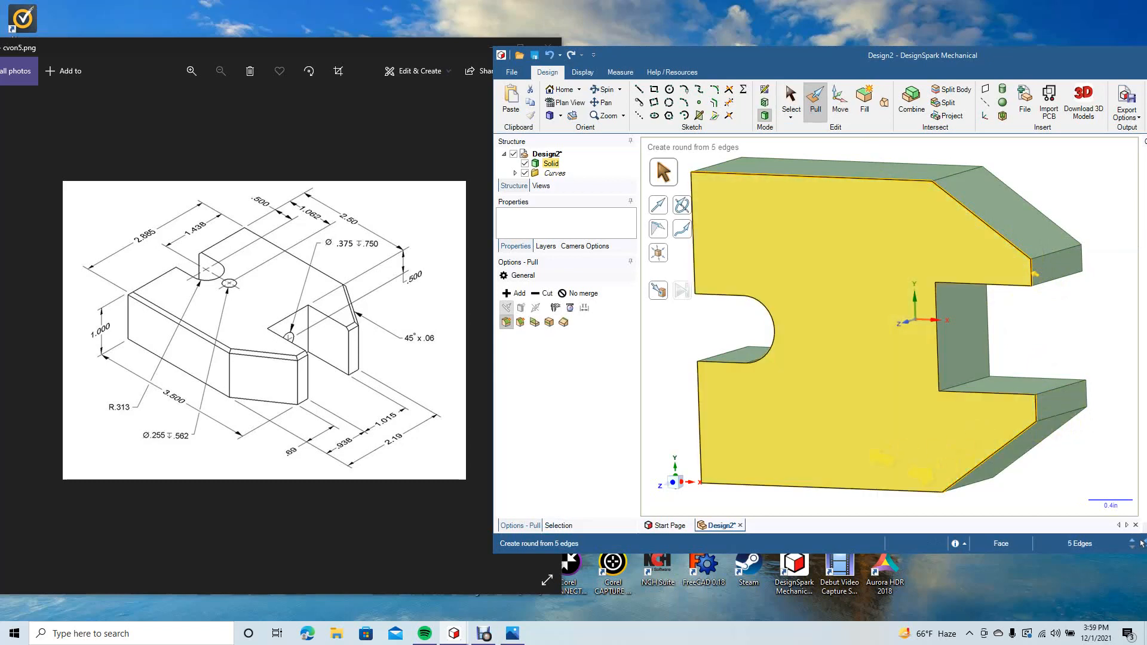
pyautogui.keyDown('ctrl'); pyautogui.click(861, 489); pyautogui.keyUp('ctrl')
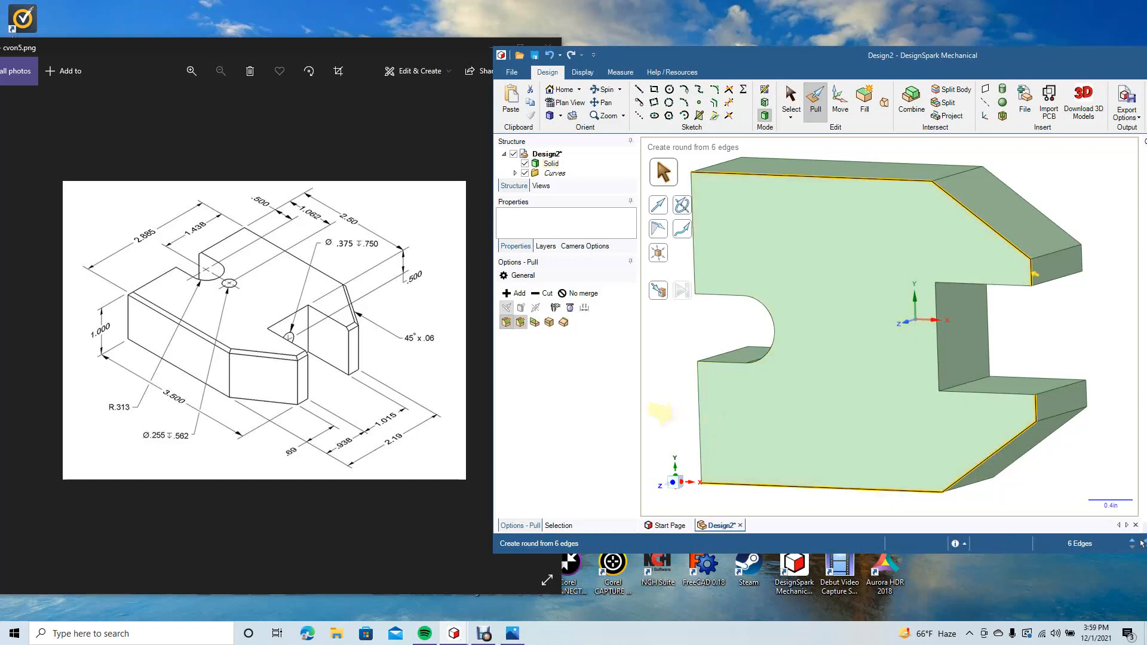
pyautogui.click(521, 322)
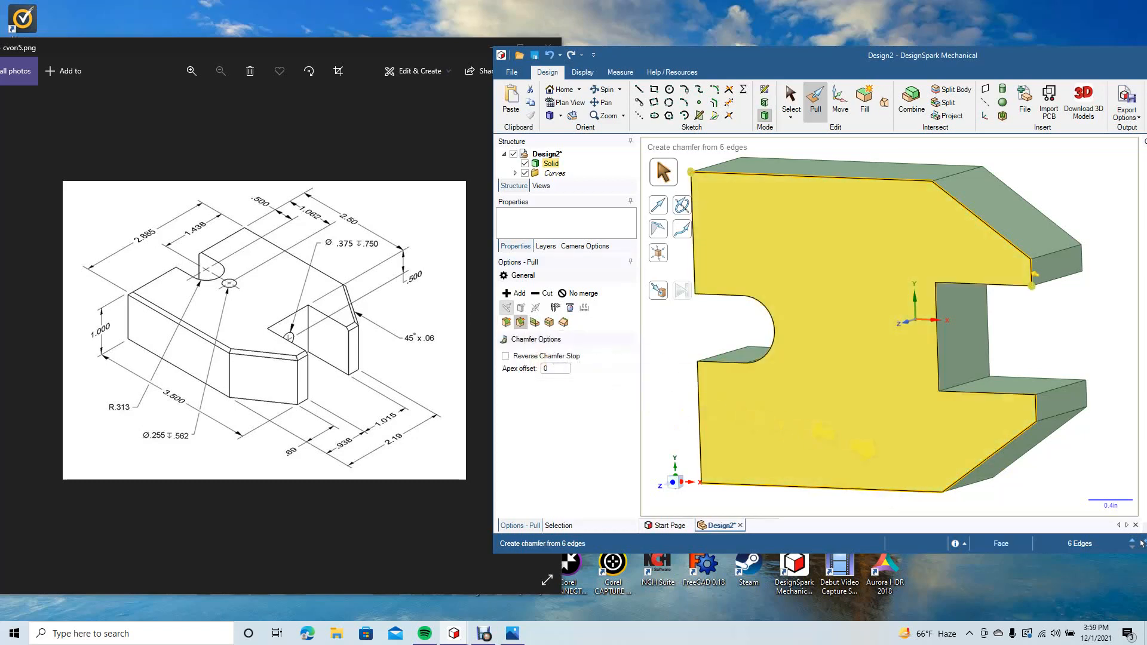
pyautogui.press('space')
pyautogui.write('.06')
pyautogui.press('Return')
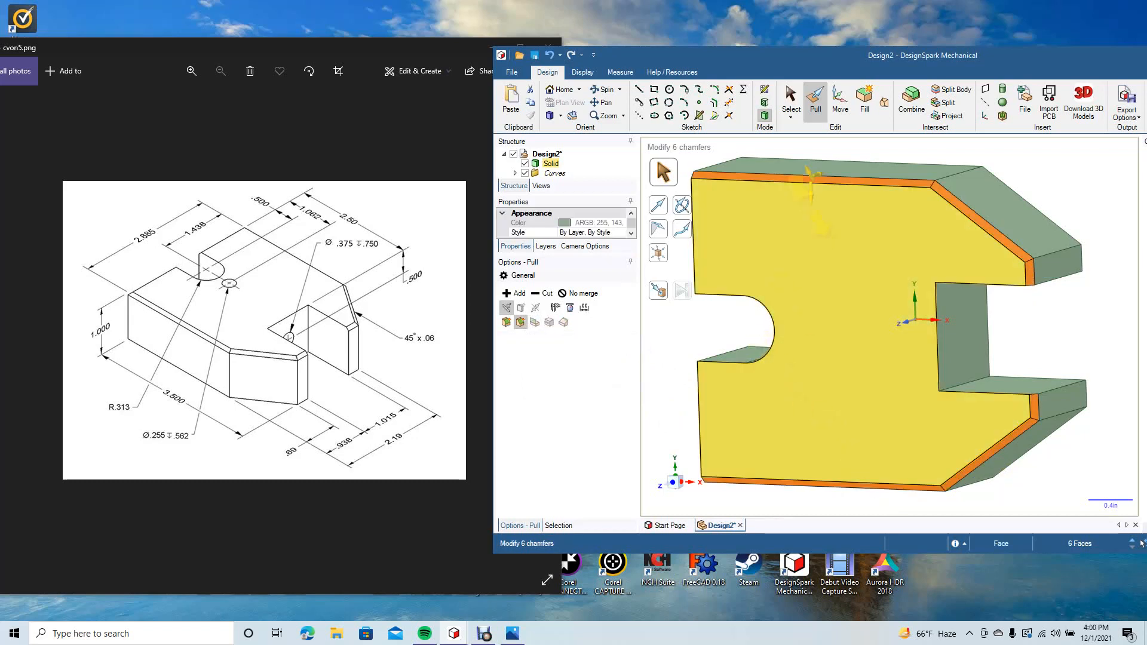
pyautogui.press('Escape')
pyautogui.press('Escape')
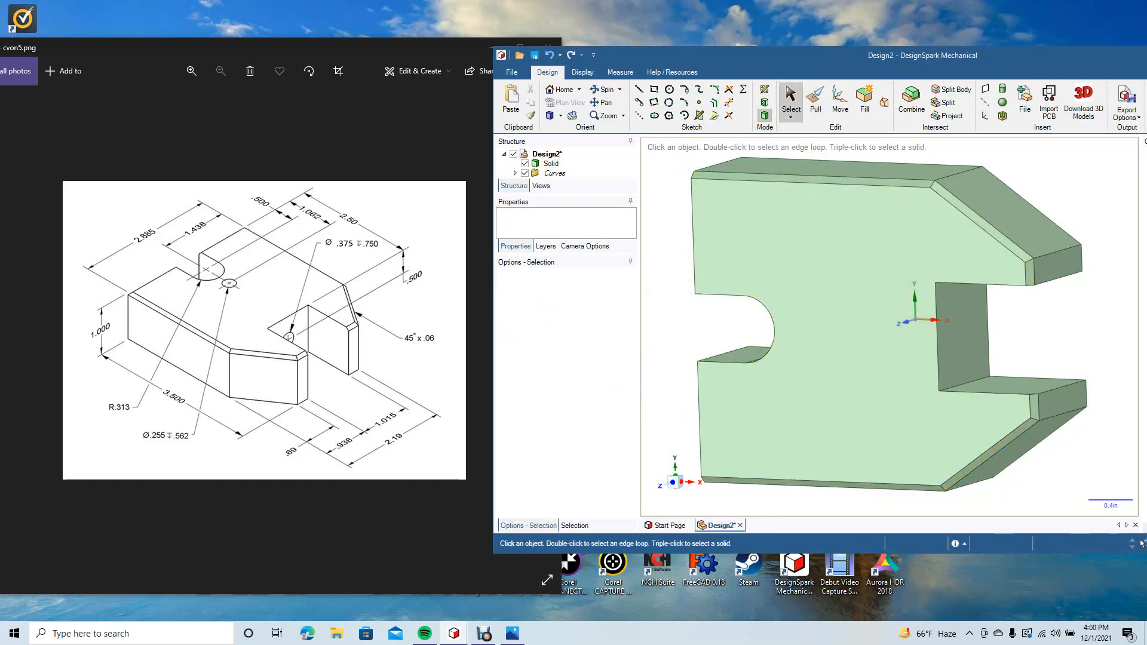
# Step: Sketch a 0.375 in diameter circle at the centre of the rectangular slot's inner end face
pyautogui.moveTo(883, 279); pyautogui.dragTo(846, 280)
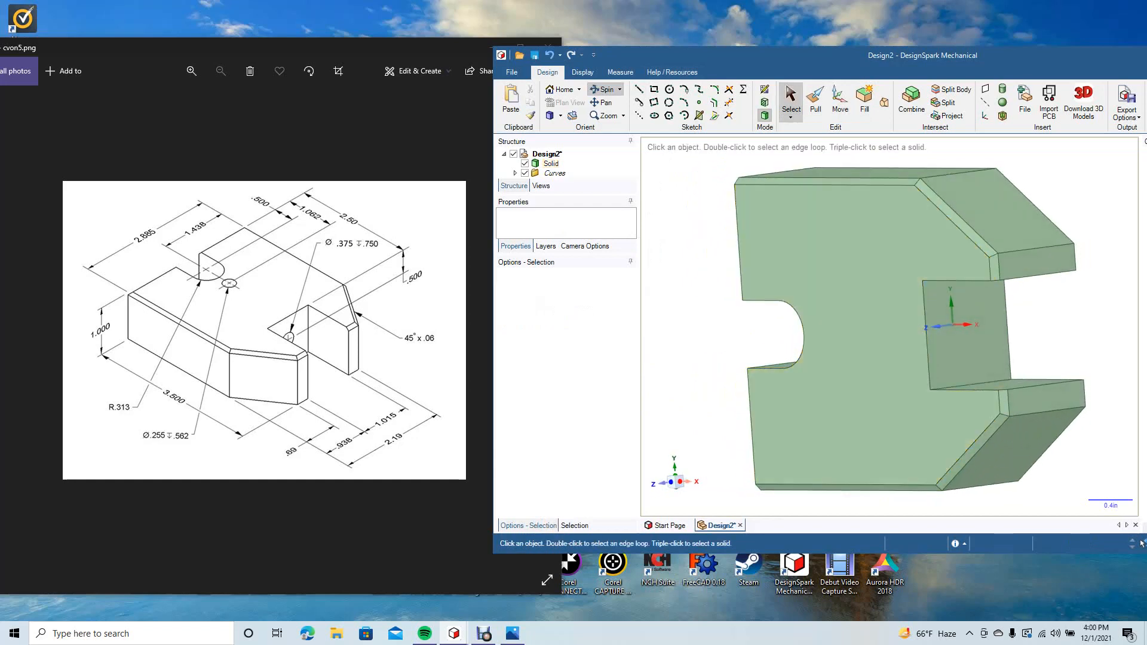
pyautogui.click(791, 99)
pyautogui.click(966, 347)
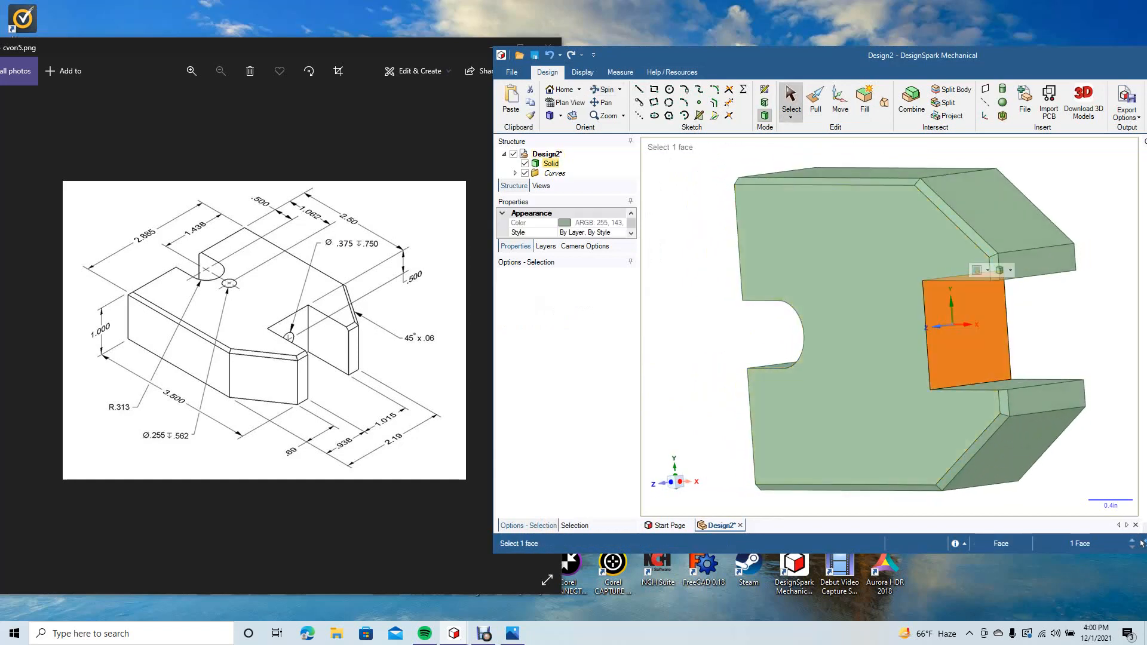
pyautogui.press('k')
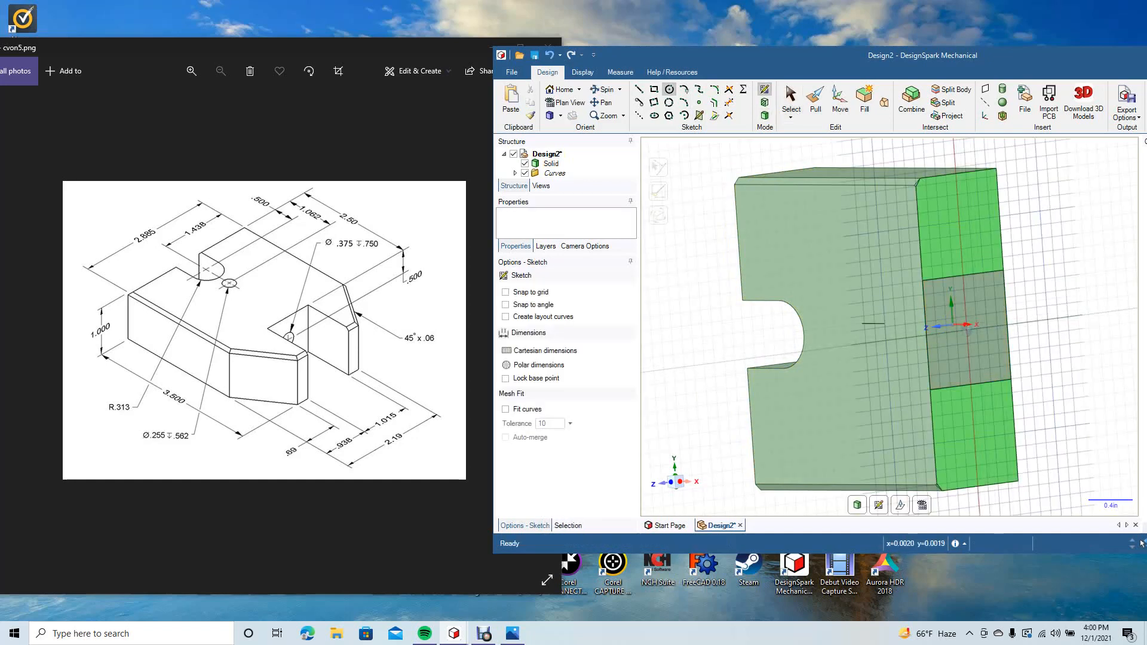
pyautogui.click(966, 330)
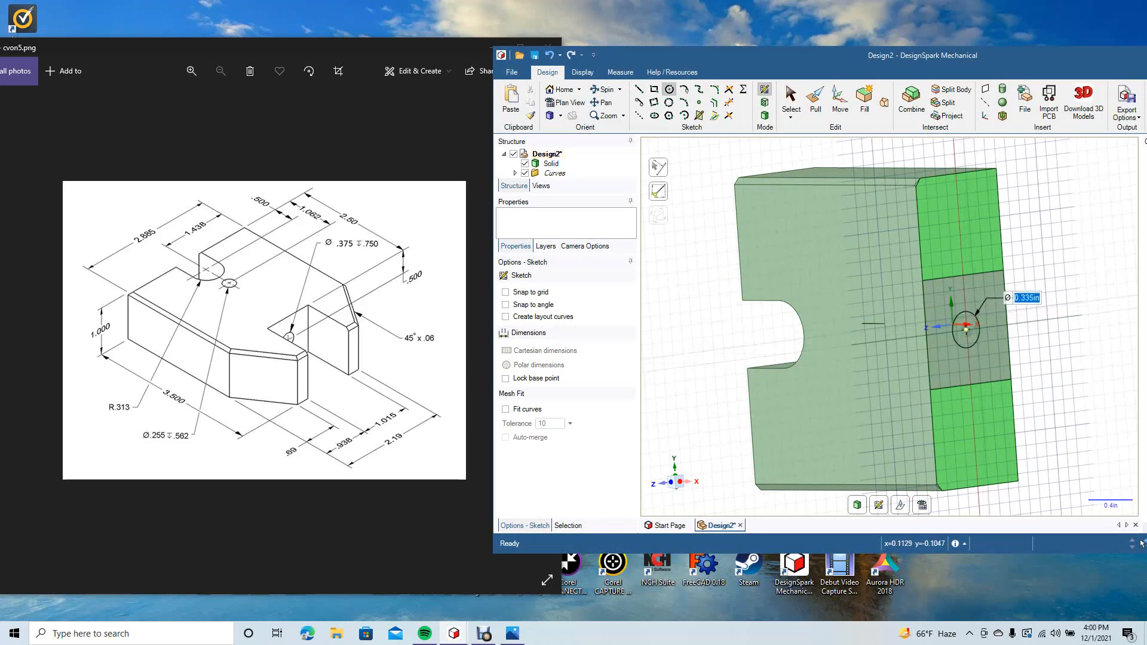
pyautogui.press('BackSpace')
pyautogui.write('.375')
pyautogui.press('Return')
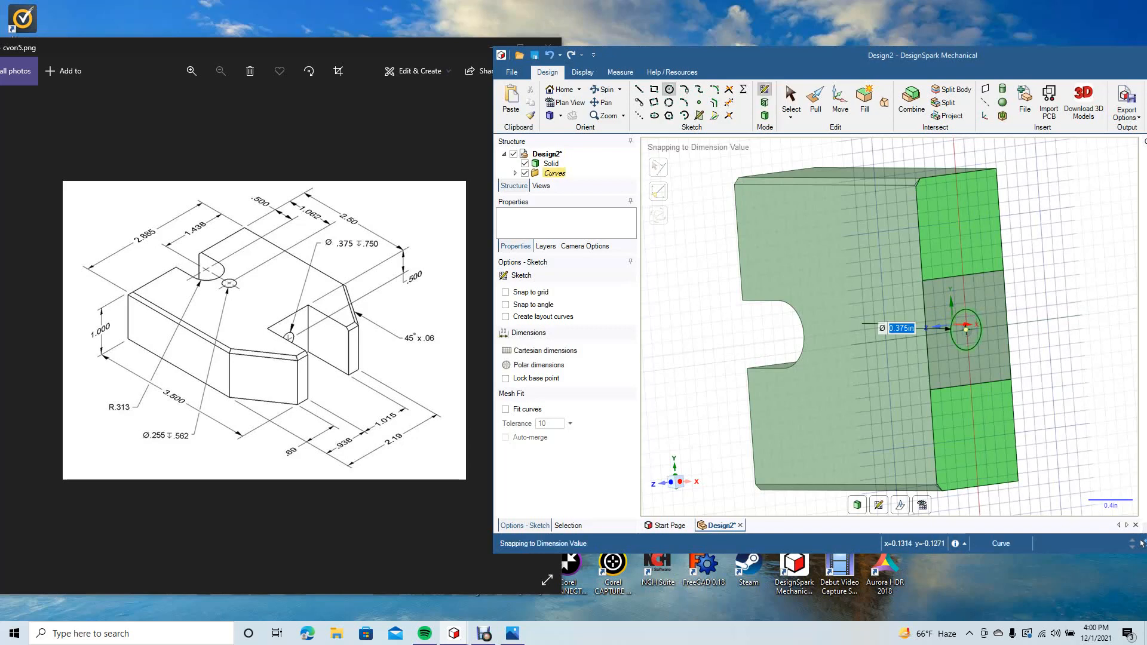
pyautogui.press('Escape')
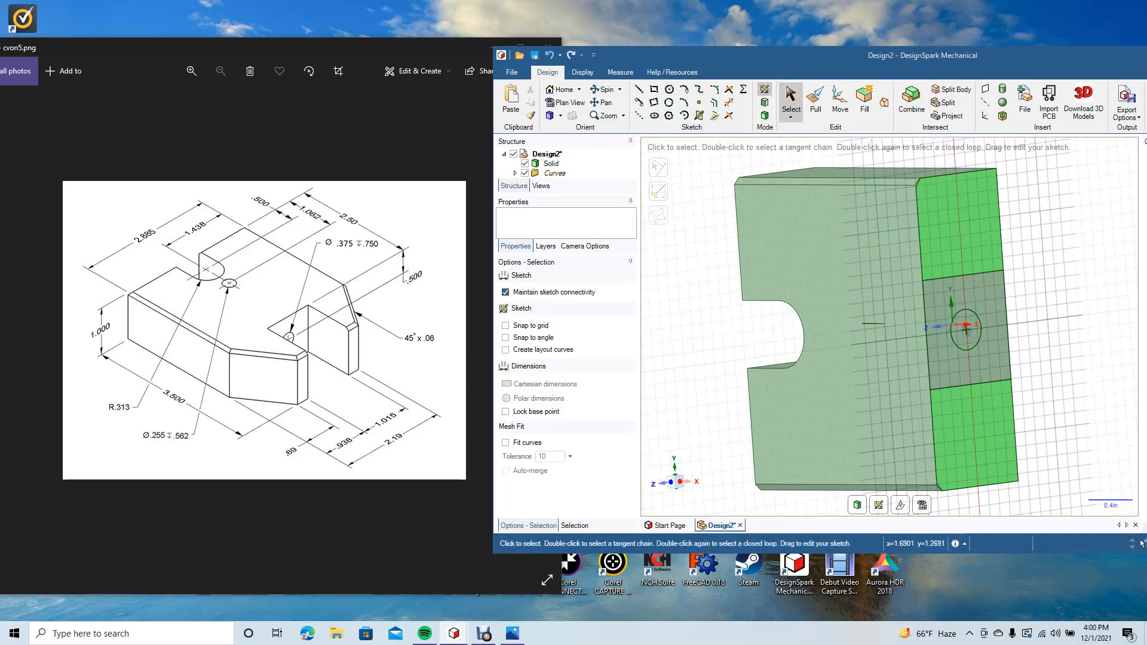
# Step: Pull the circle on the slot's end face 0.75 in into the block to cut the blind hole
pyautogui.press('p')
pyautogui.click(966, 330)
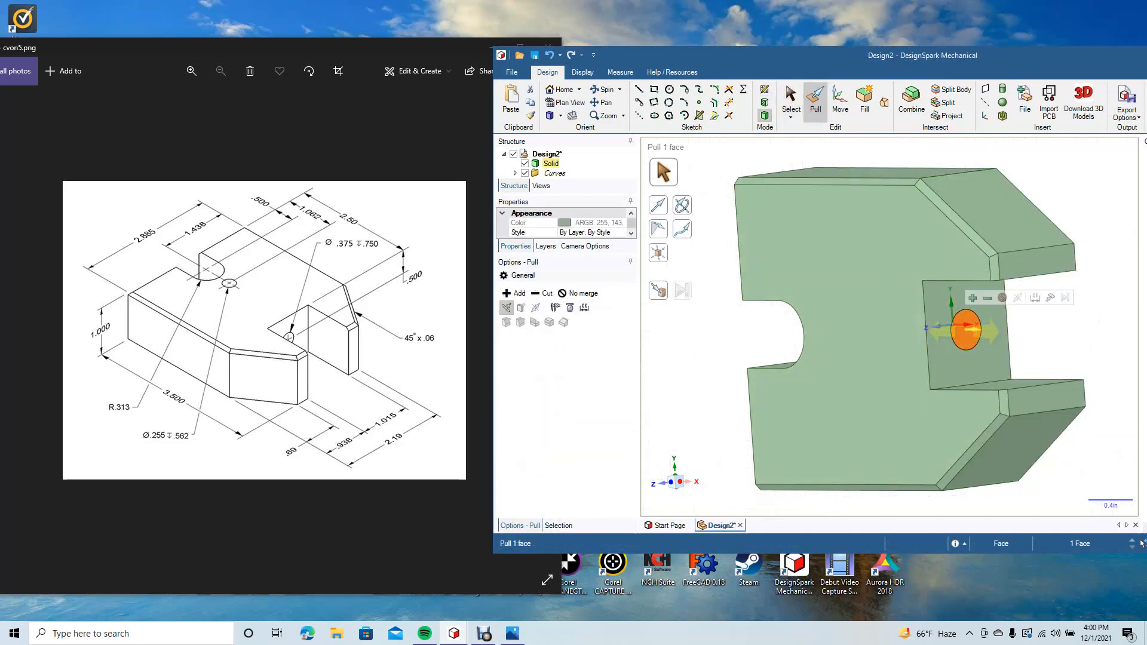
pyautogui.moveTo(983, 329); pyautogui.dragTo(927, 329)
pyautogui.write('.750in')
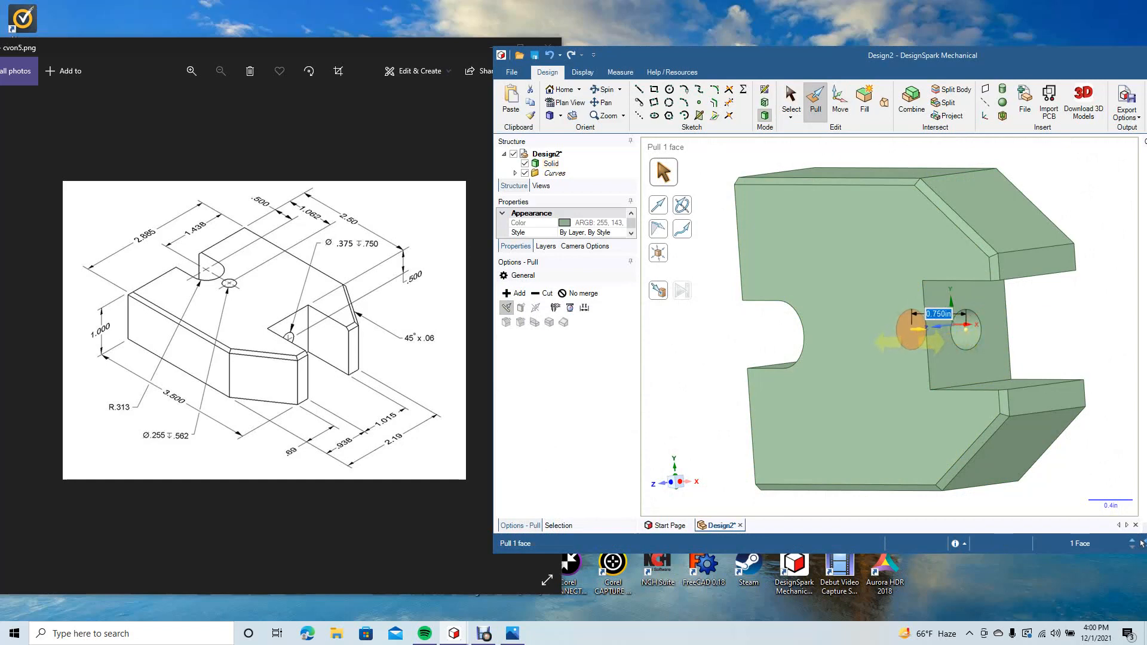
pyautogui.press('Return')
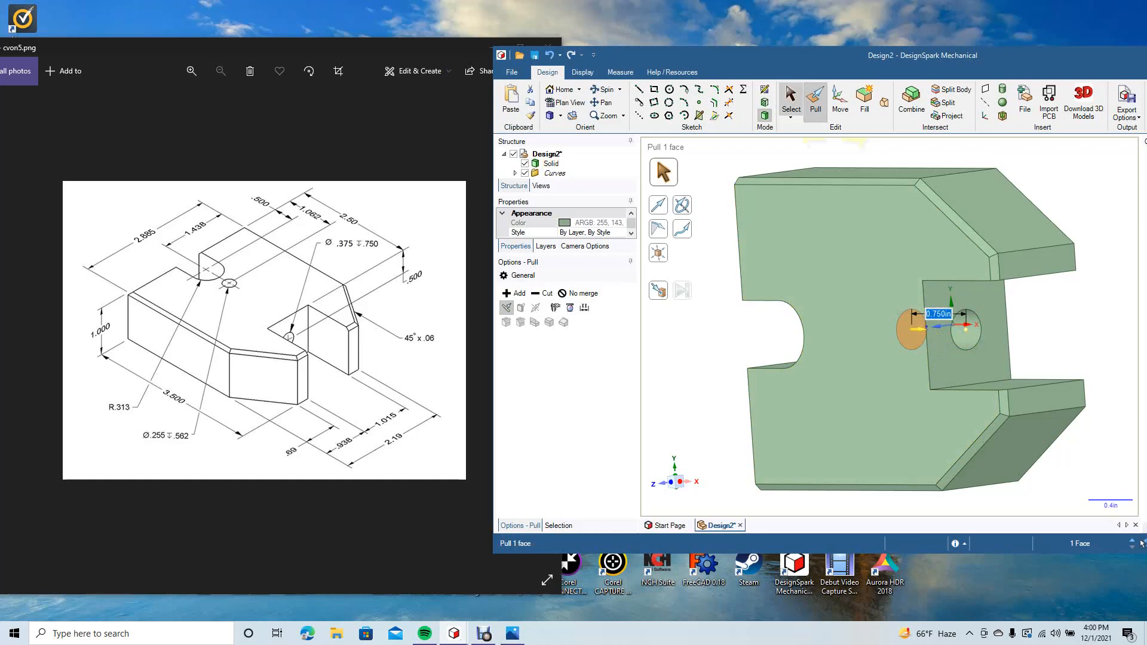
pyautogui.press('Escape')
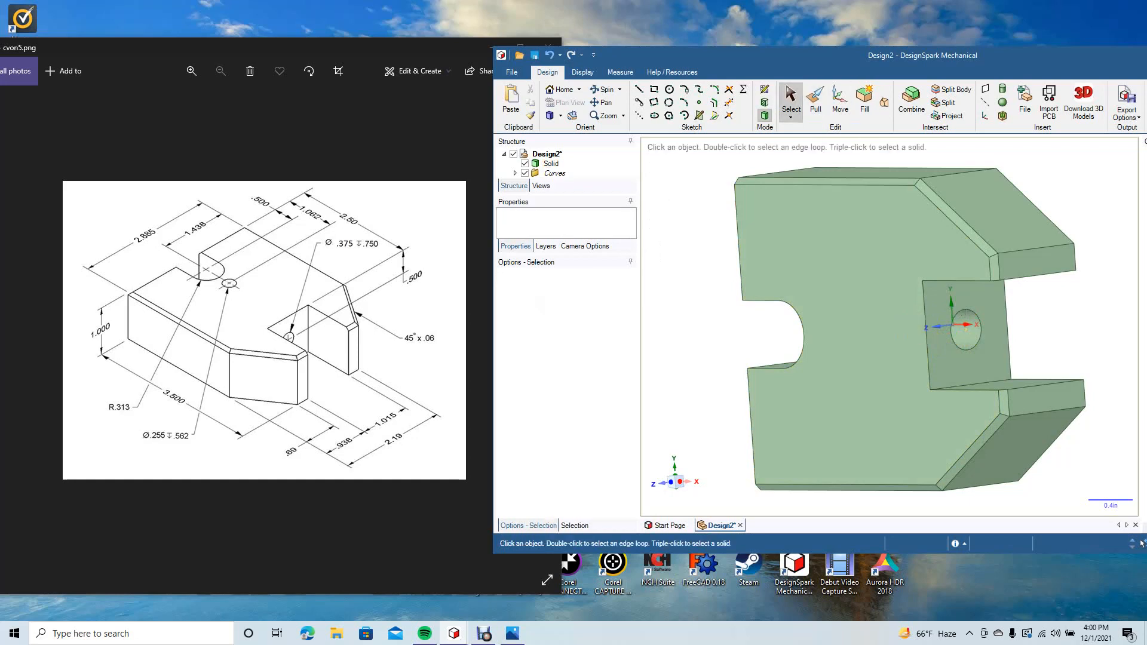
# Step: In the front view, delete the leftover horizontal construction line inside the rounded notch
pyautogui.click(560, 115)
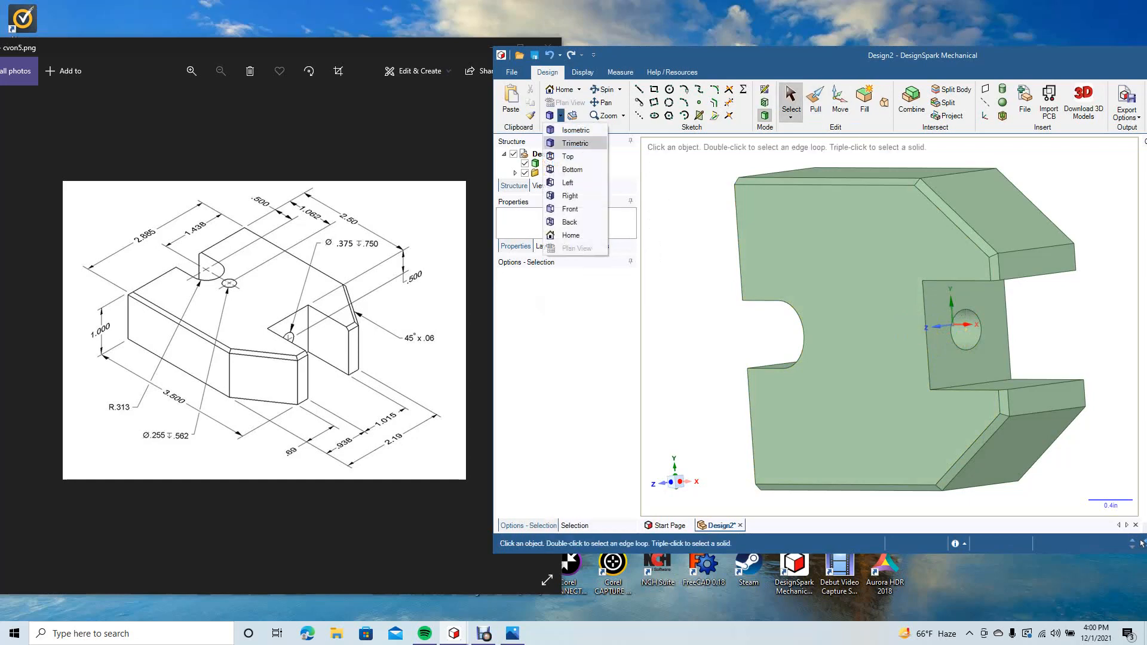
pyautogui.click(568, 207)
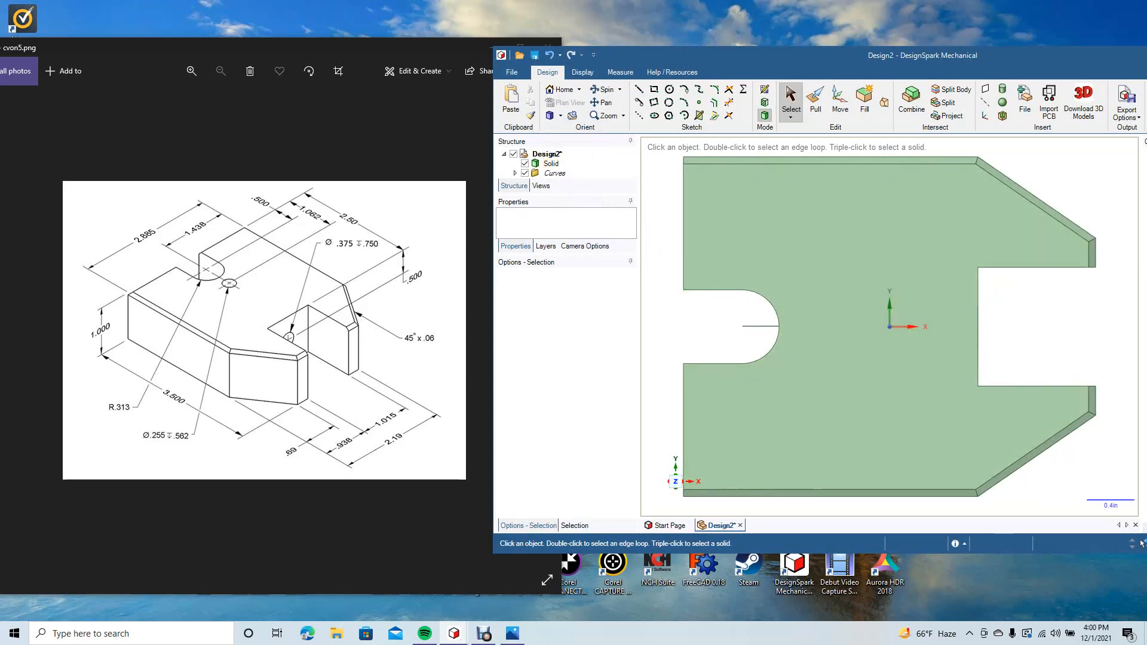
pyautogui.click(754, 326)
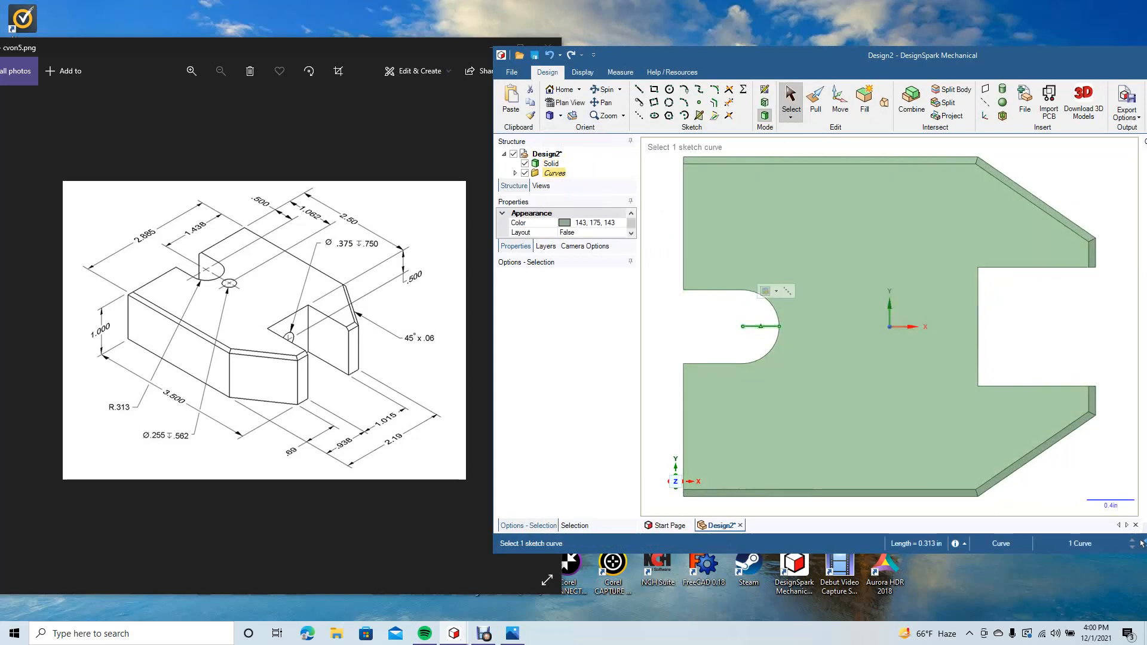
pyautogui.press('Delete')
pyautogui.press('Escape')
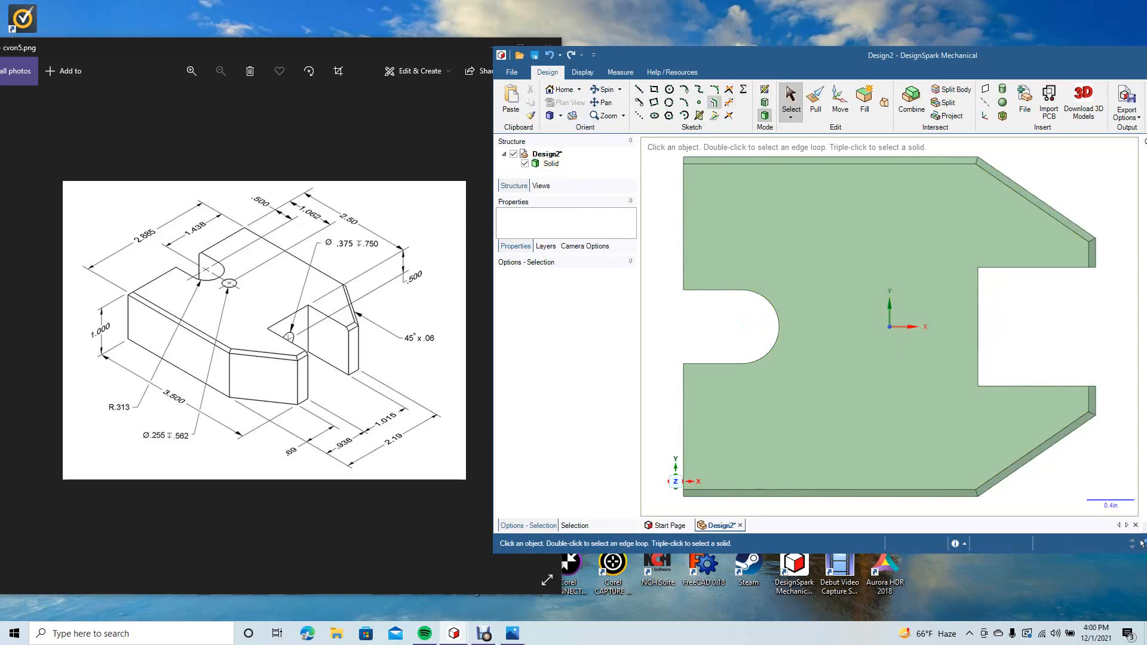
# Step: Offset the front face's left edge above the notch 1.062 in inward as a construction line
pyautogui.click(714, 102)
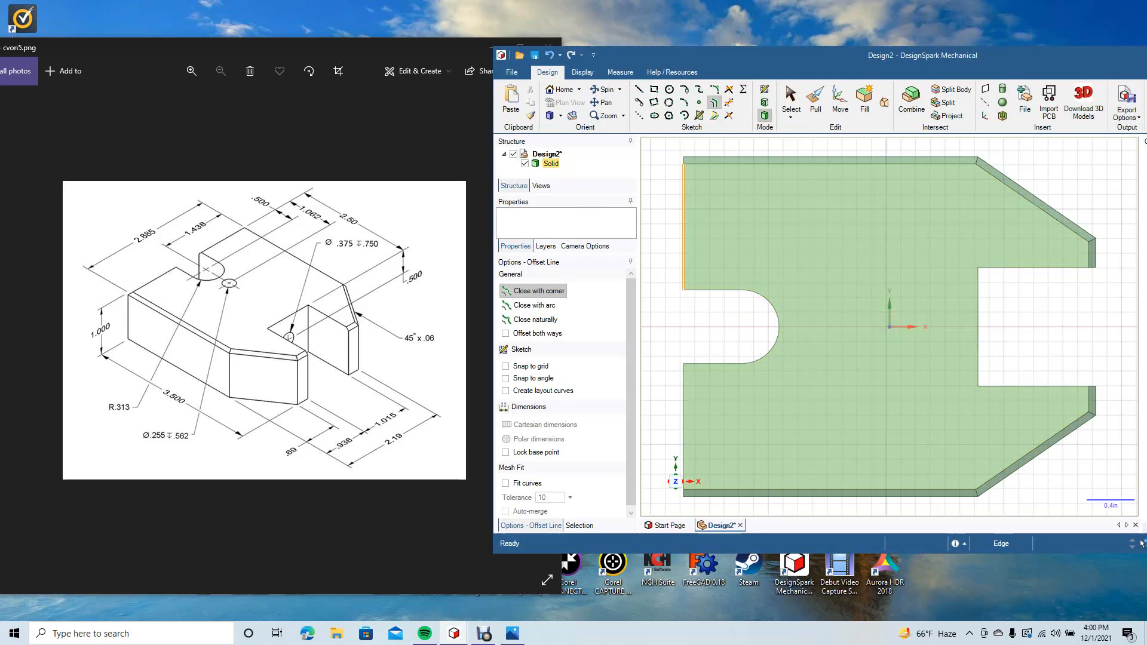
pyautogui.click(684, 265)
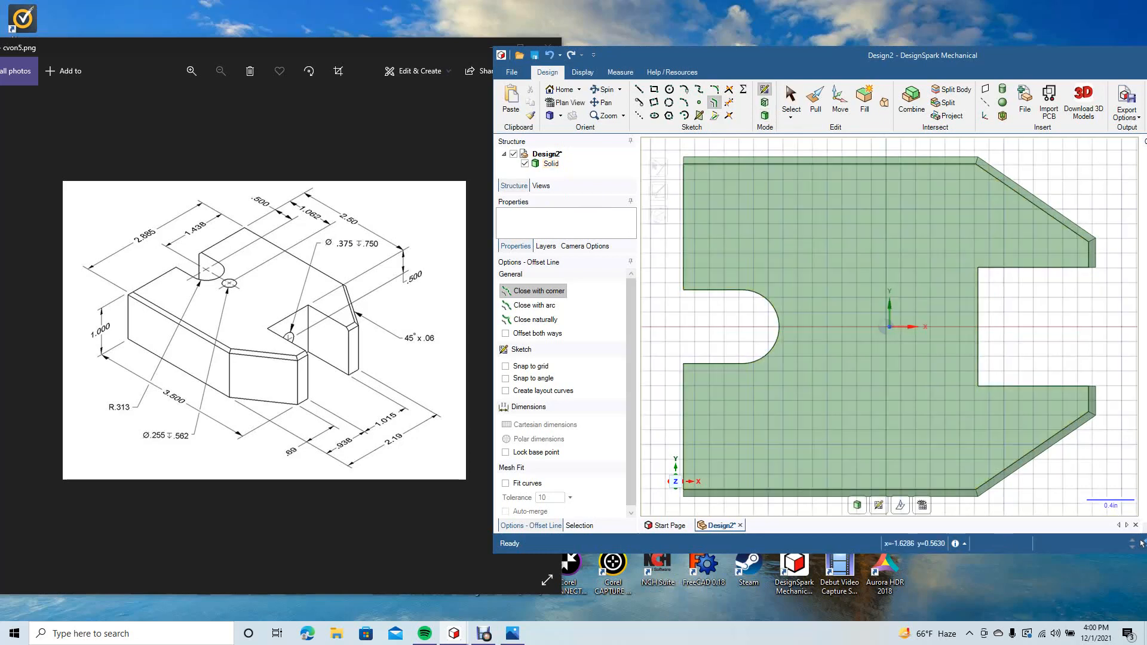
pyautogui.click(684, 265)
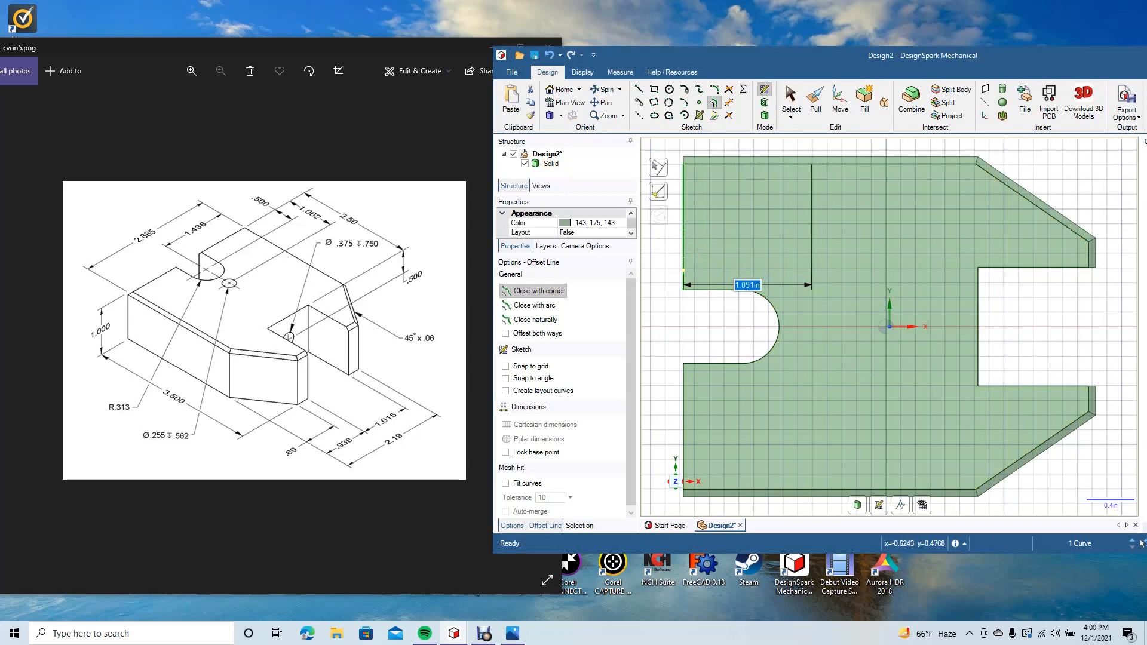
pyautogui.write('1.062')
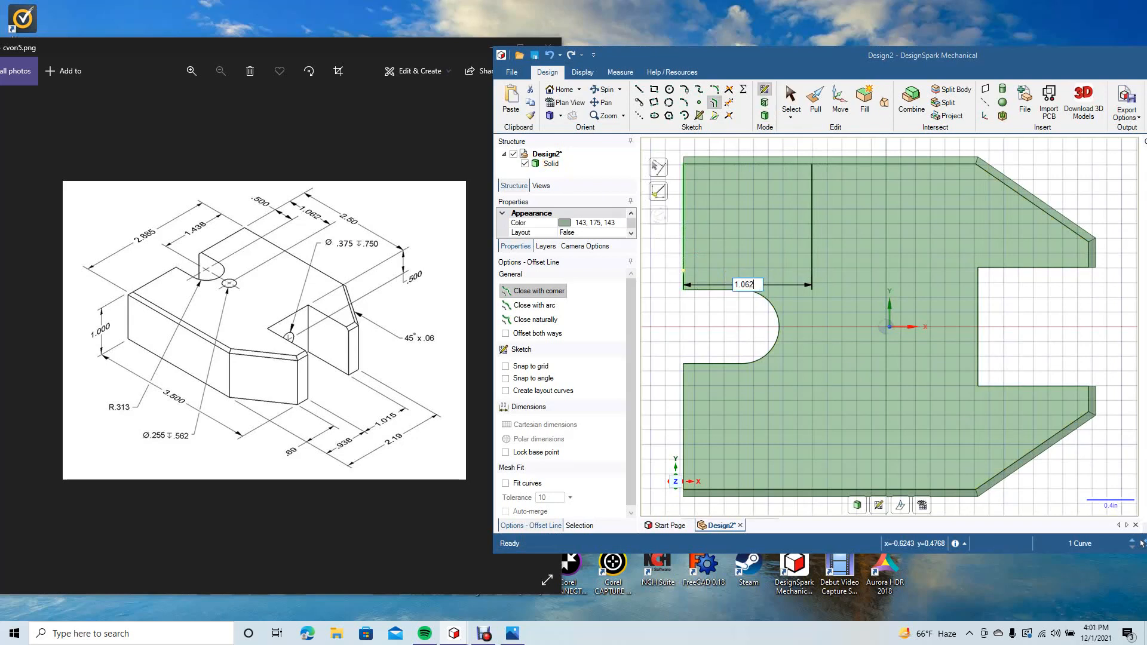
pyautogui.press('Return')
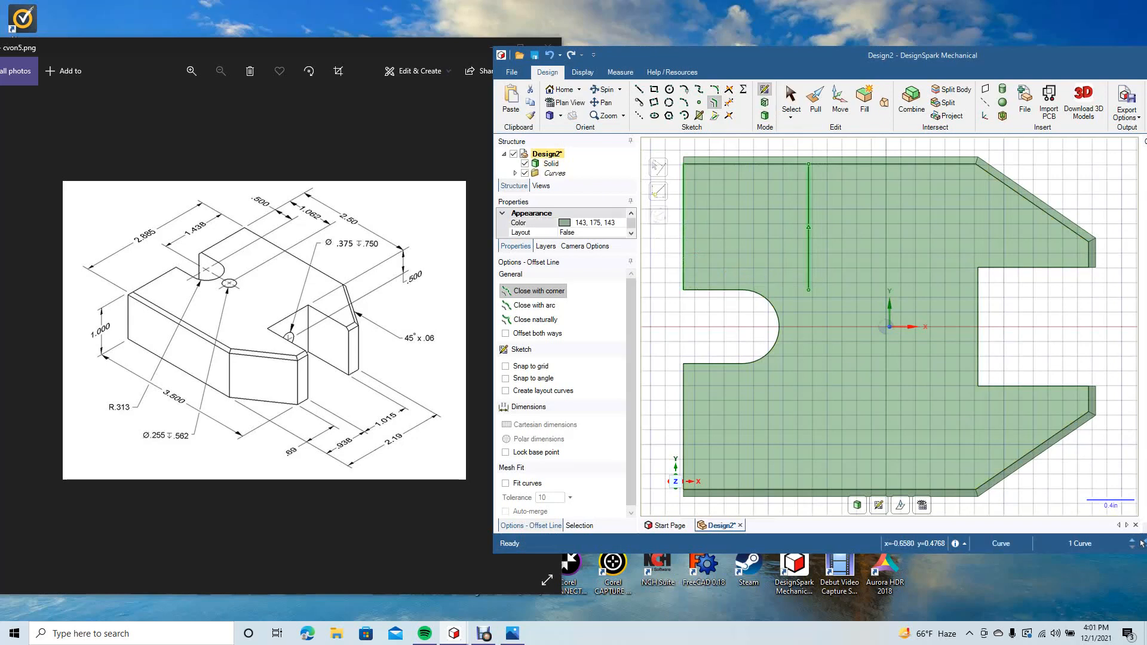
# Step: Draw a vertical line from the offset line's lower end down to the front face's bottom edge
pyautogui.press('l')
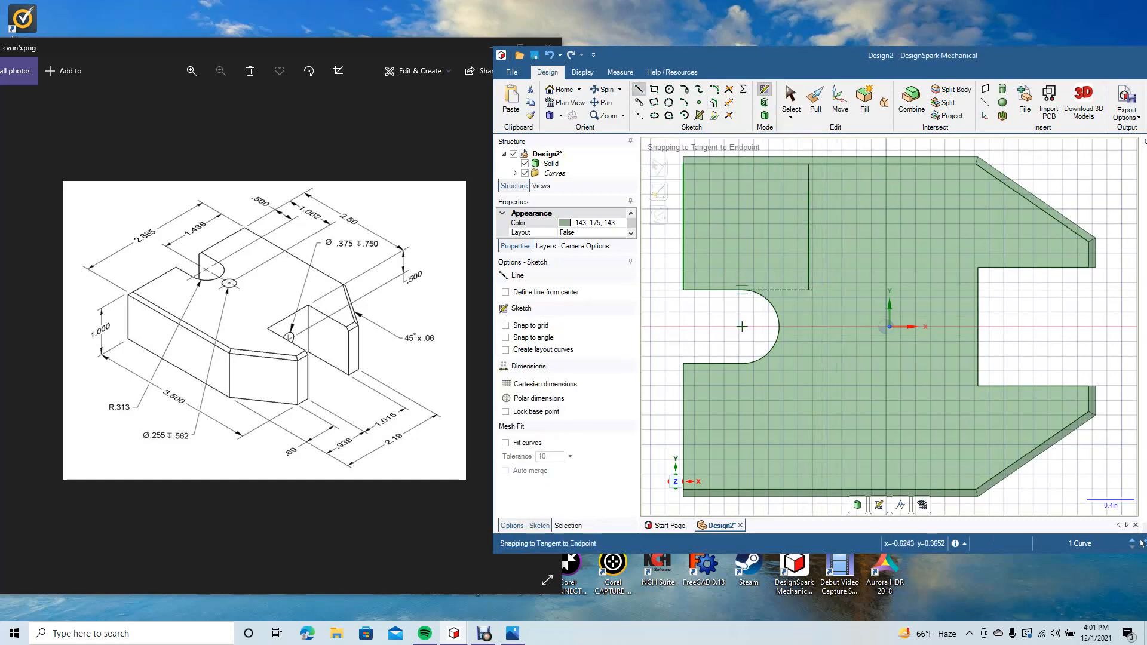
pyautogui.click(808, 290)
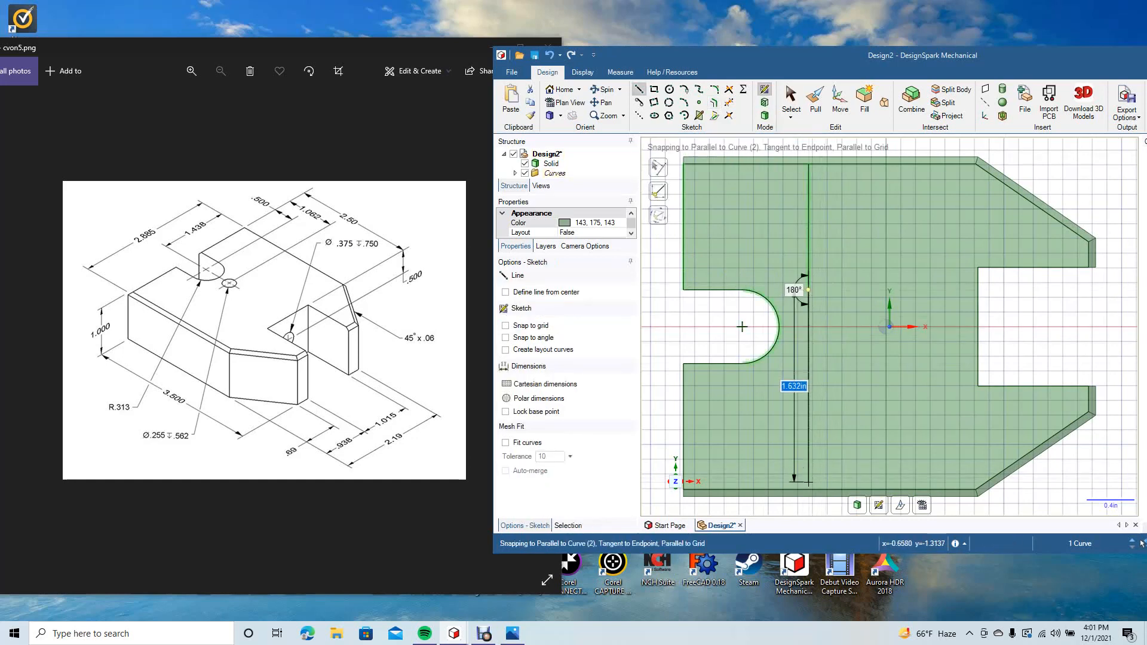
pyautogui.click(809, 490)
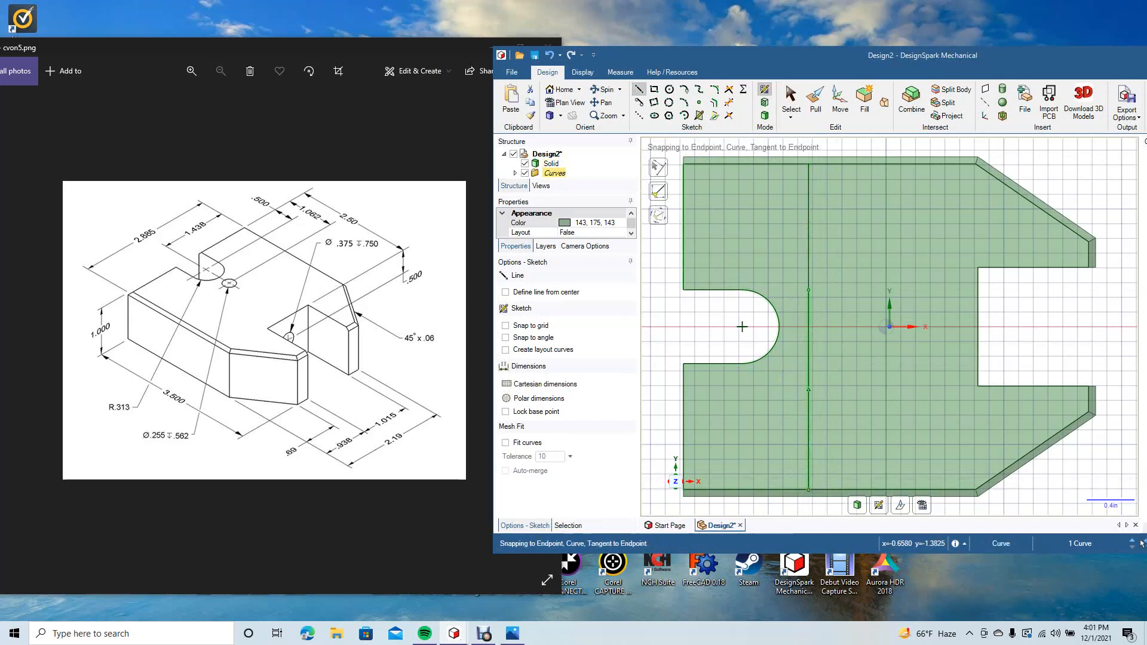
pyautogui.click(790, 97)
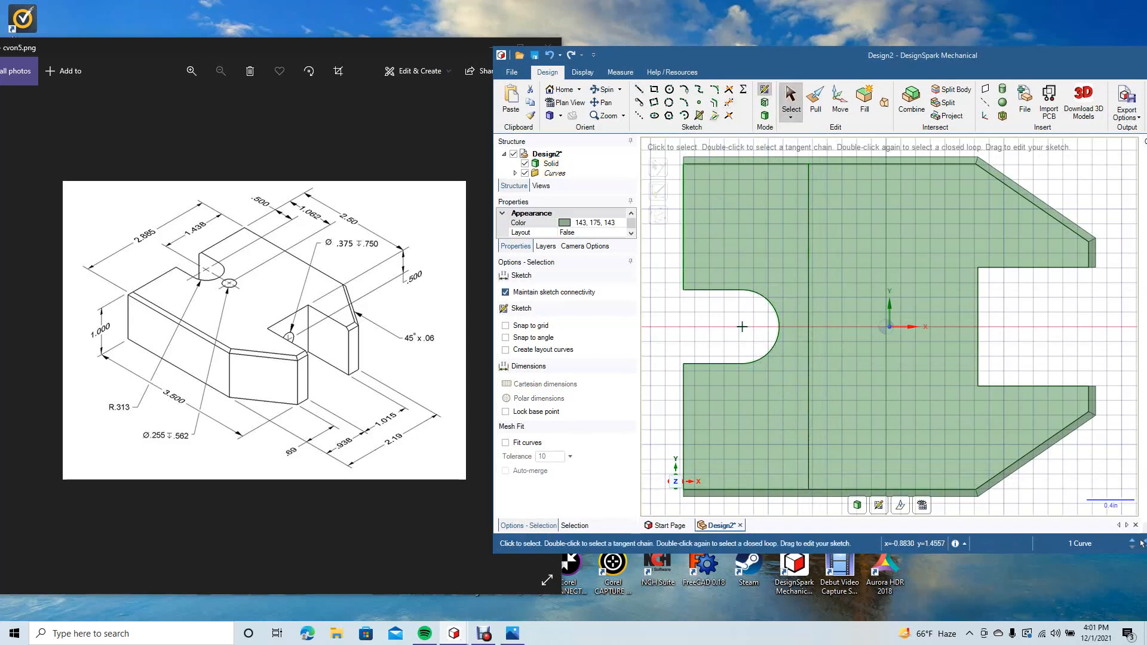
# Step: Draw a horizontal line from the notch arc's centre to just beyond the vertical construction line
pyautogui.press('l')
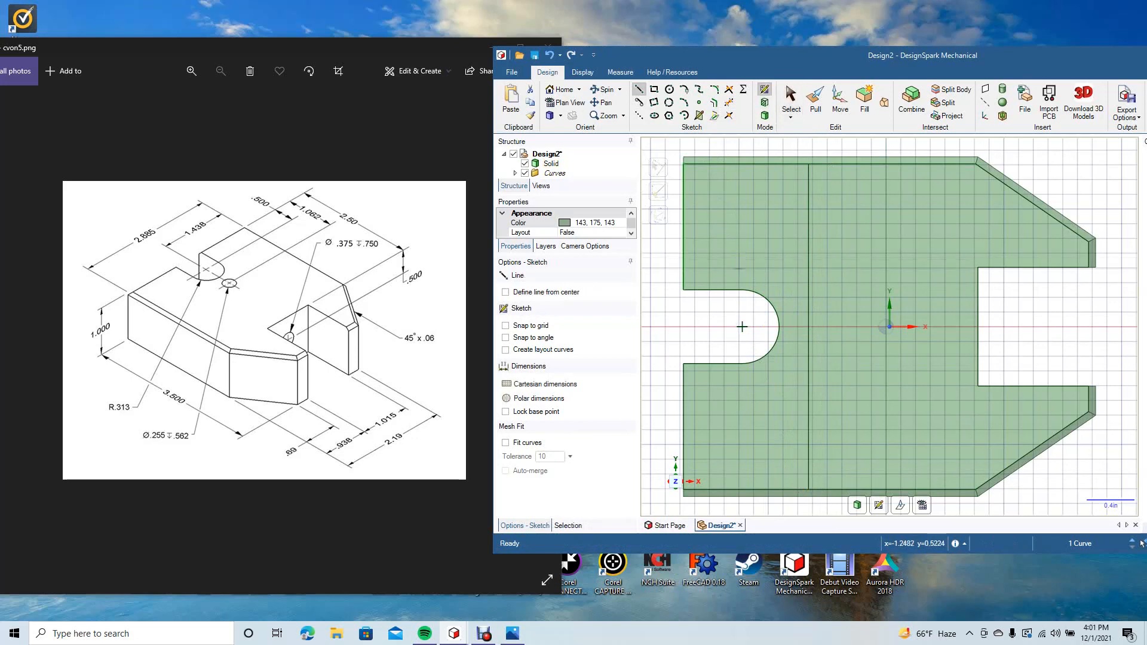
pyautogui.click(743, 326)
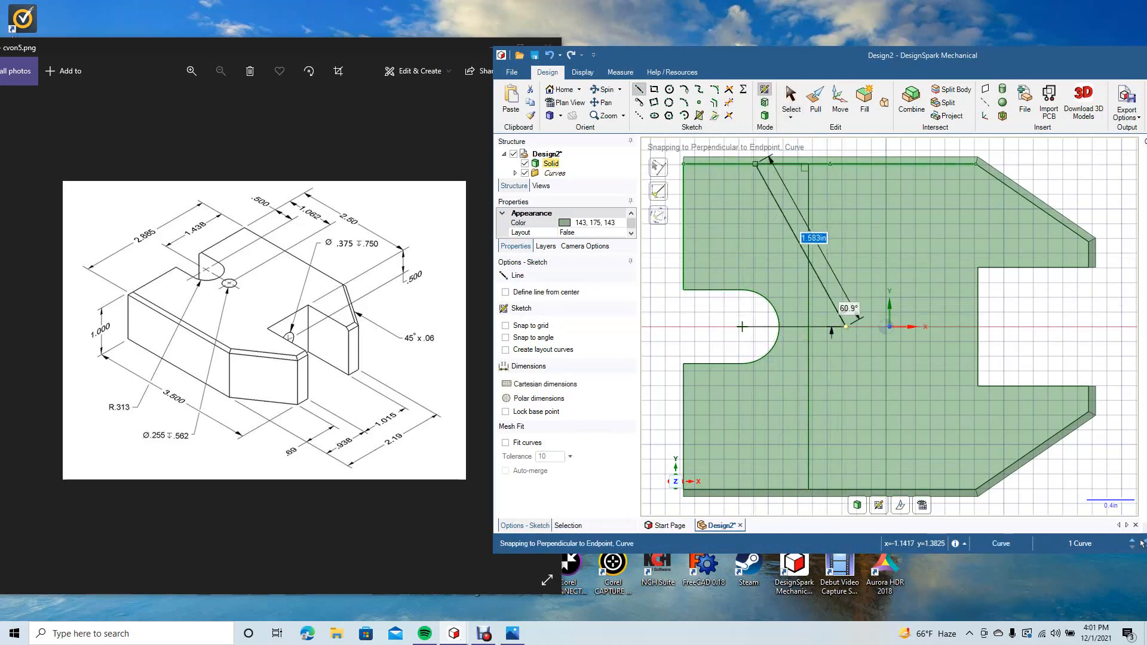
pyautogui.click(791, 97)
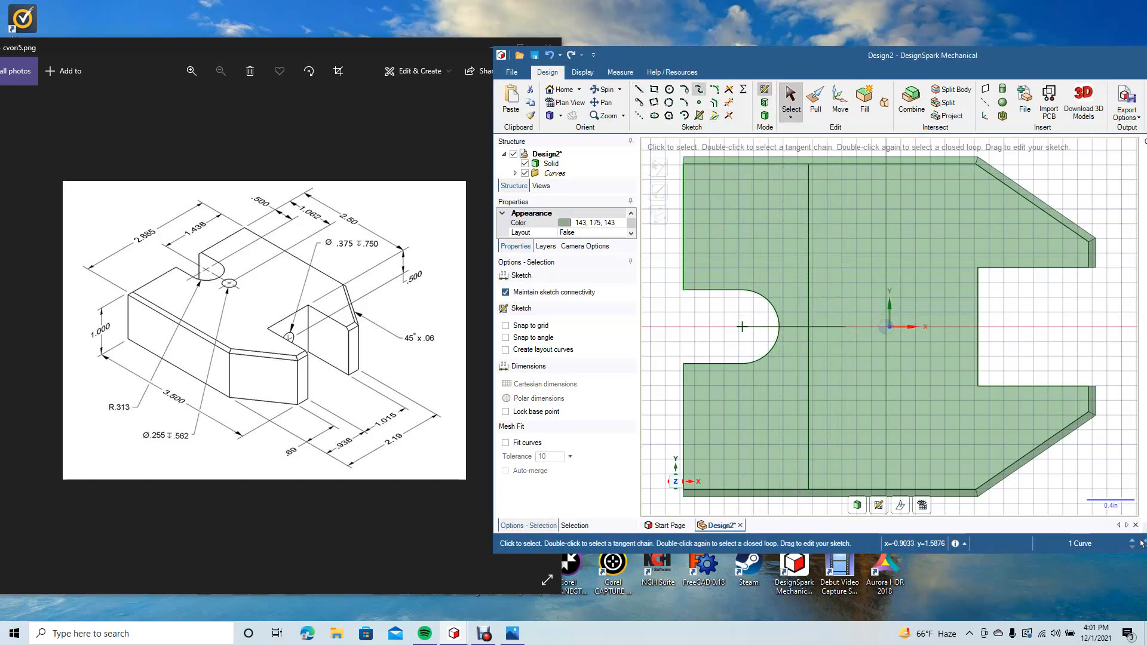
# Step: Draw a 0.255 in diameter circle centred where the vertical and horizontal construction lines cross beside the rounded notch
pyautogui.click(669, 89)
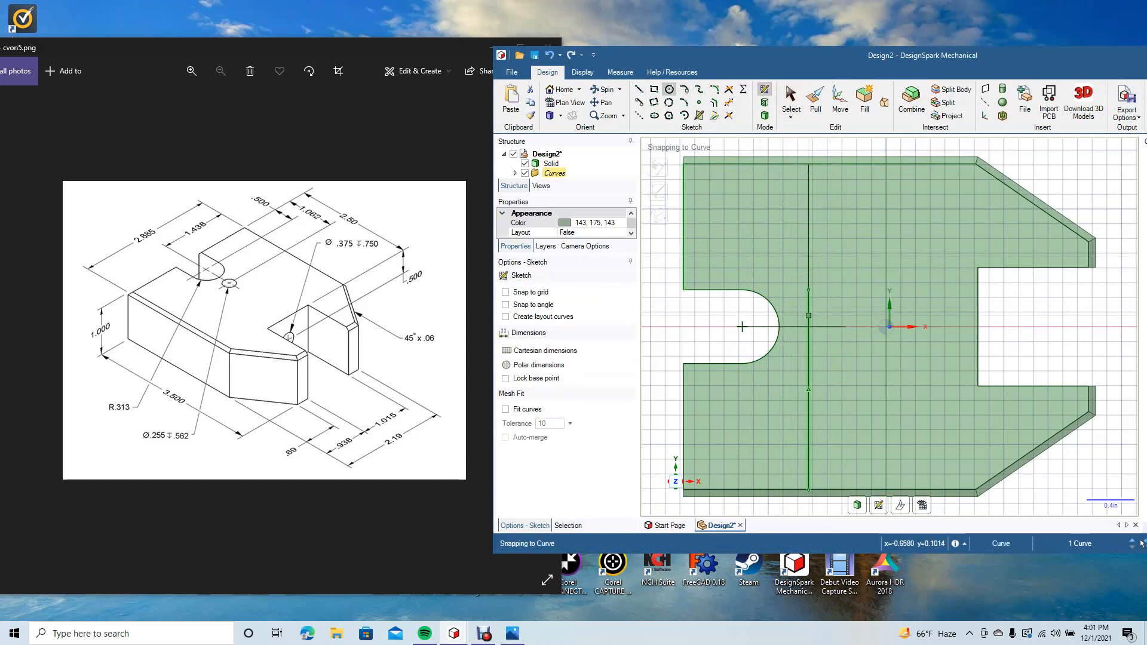
pyautogui.click(809, 327)
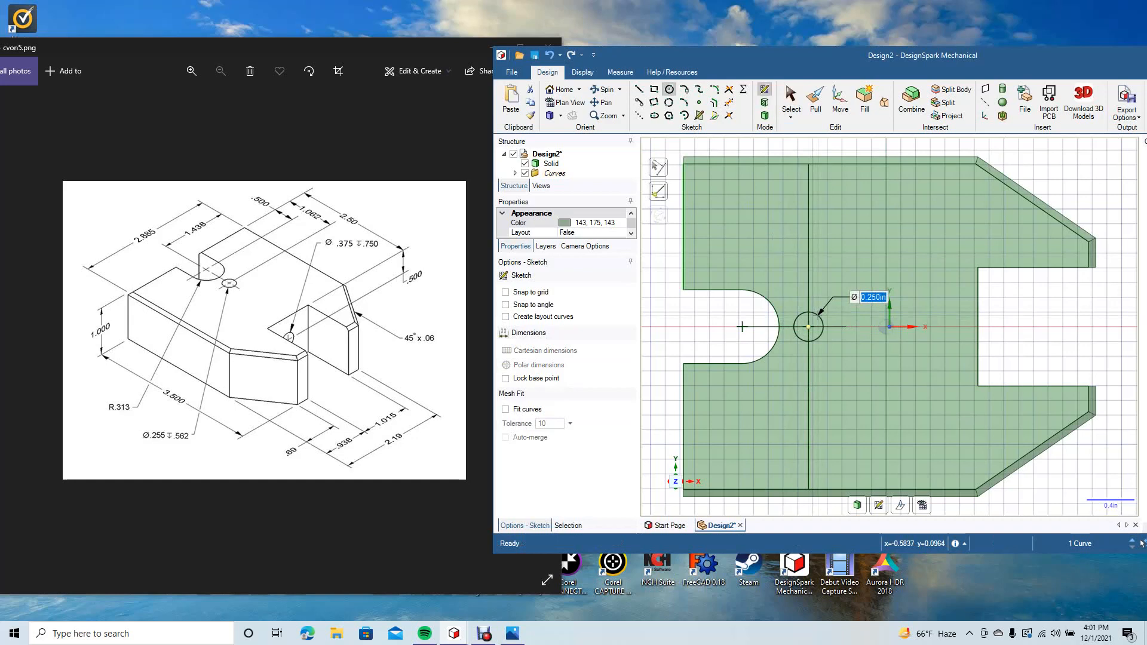
pyautogui.write('.255')
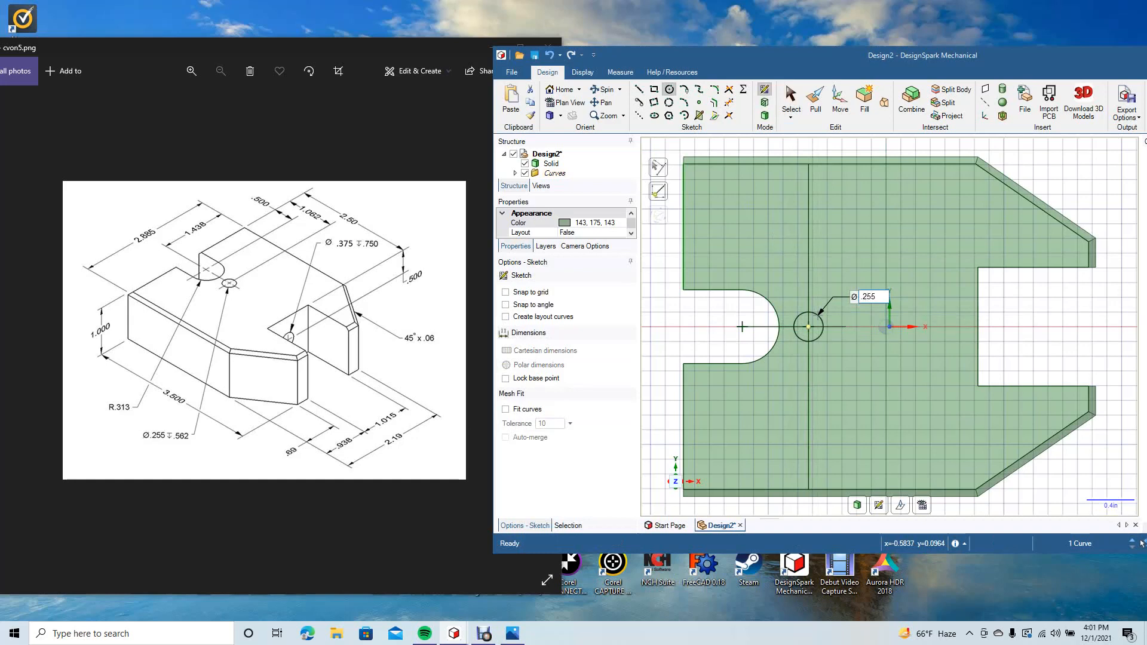
pyautogui.press('Return')
pyautogui.press('Escape')
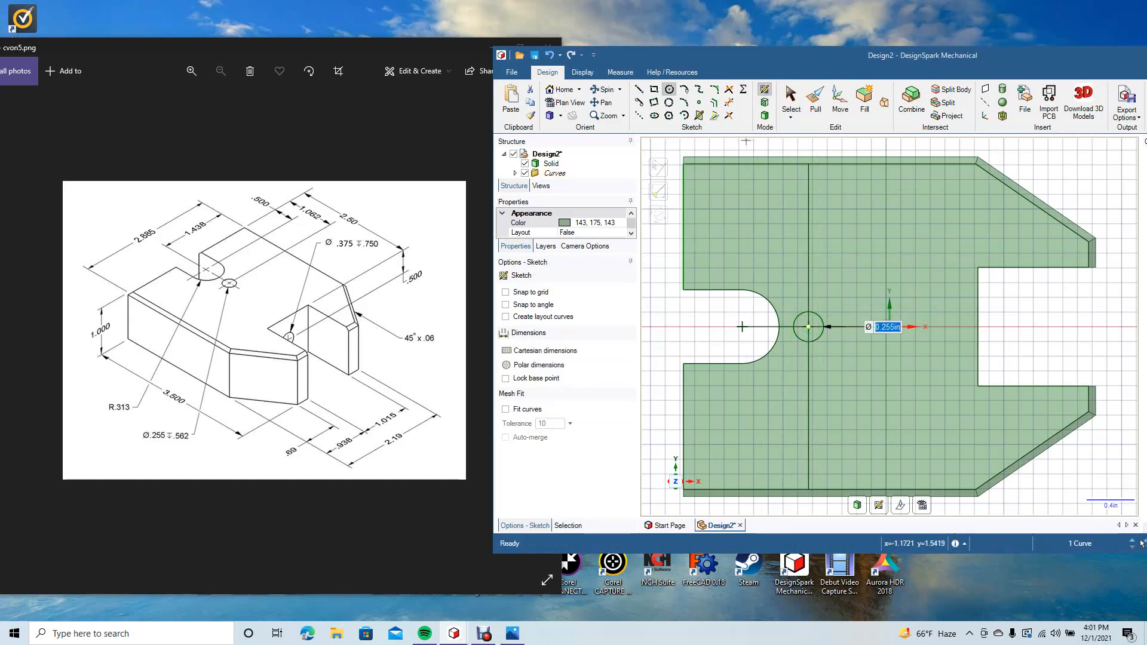
# Step: Delete both vertical construction lines and the horizontal one running through the circle, keeping the circle itself
pyautogui.click(808, 291)
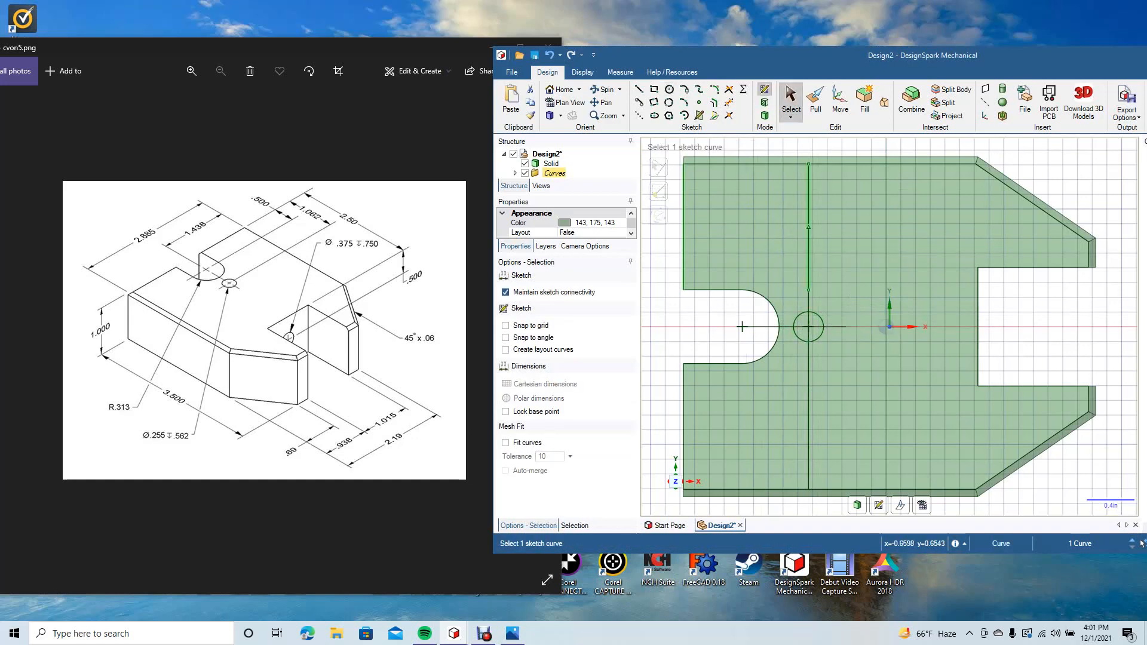
pyautogui.keyDown('ctrl'); pyautogui.click(809, 386); pyautogui.keyUp('ctrl')
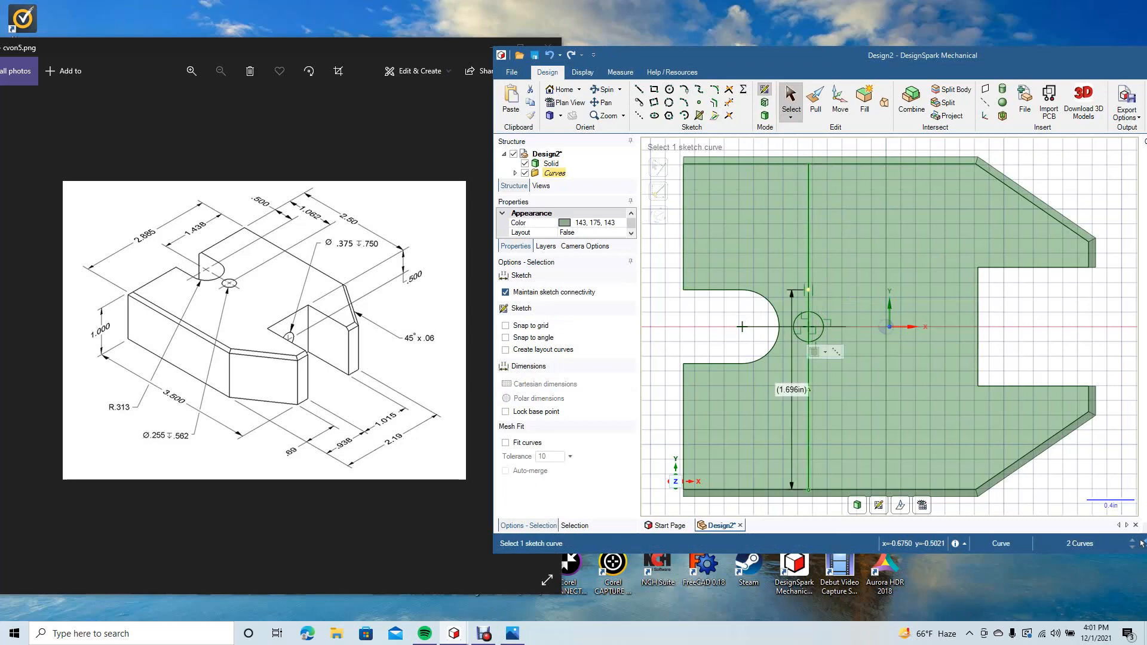
pyautogui.press('Delete')
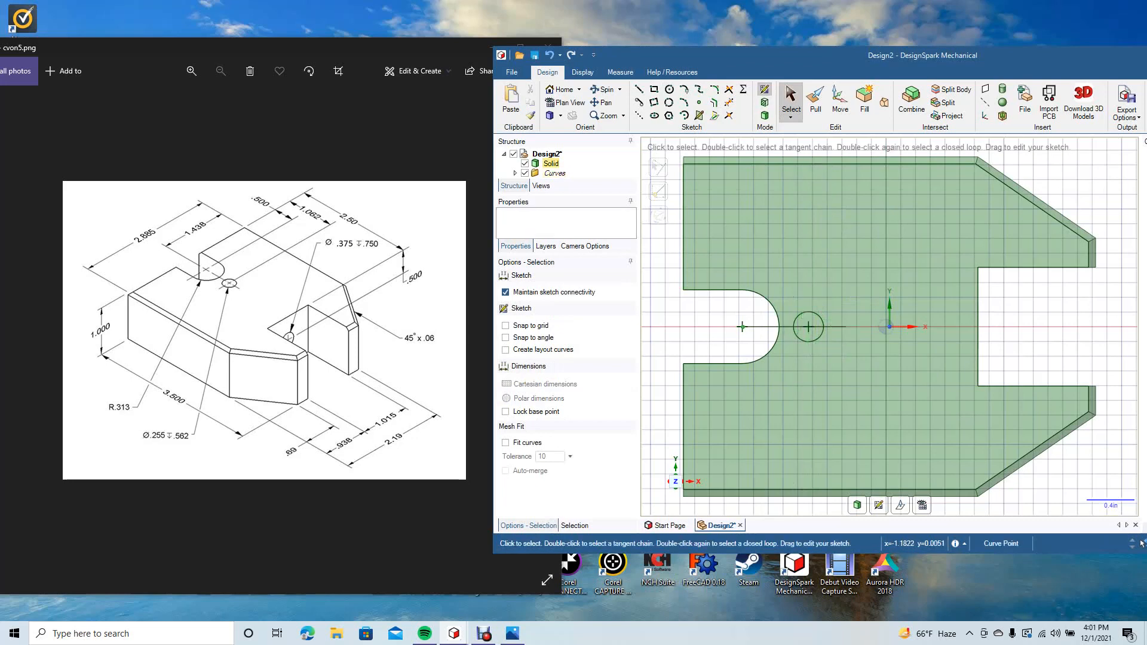
pyautogui.click(771, 327)
pyautogui.press('Delete')
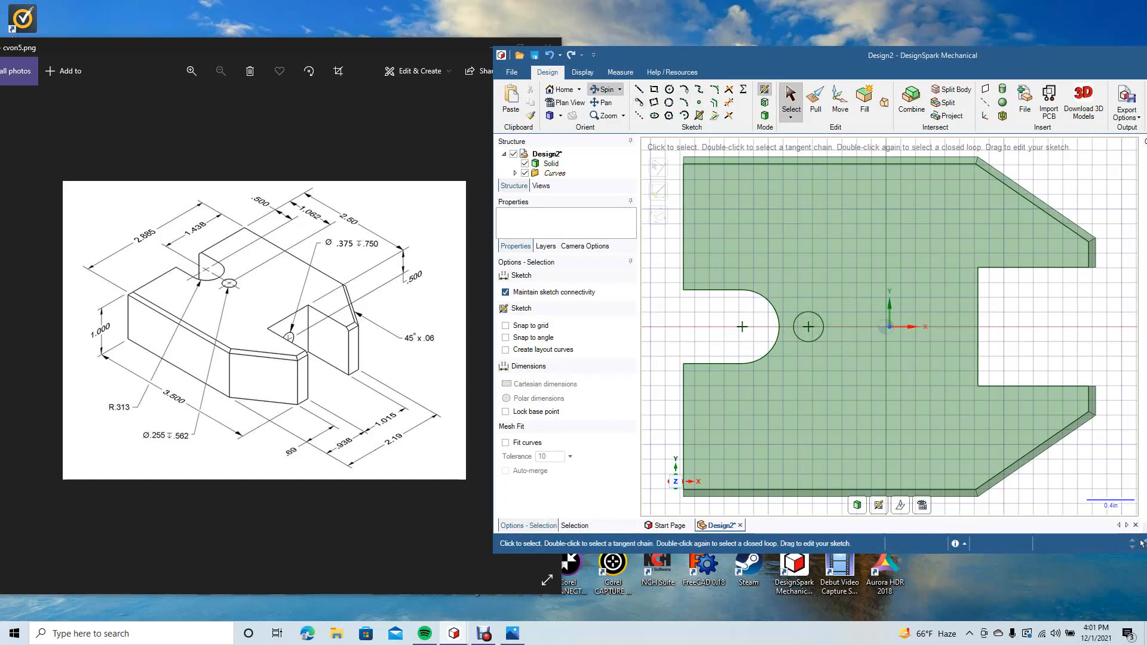
# Step: Pull the circular face beside the rounded notch 0.562 in into the block to cut a blind hole
pyautogui.moveTo(880, 251); pyautogui.dragTo(868, 254)
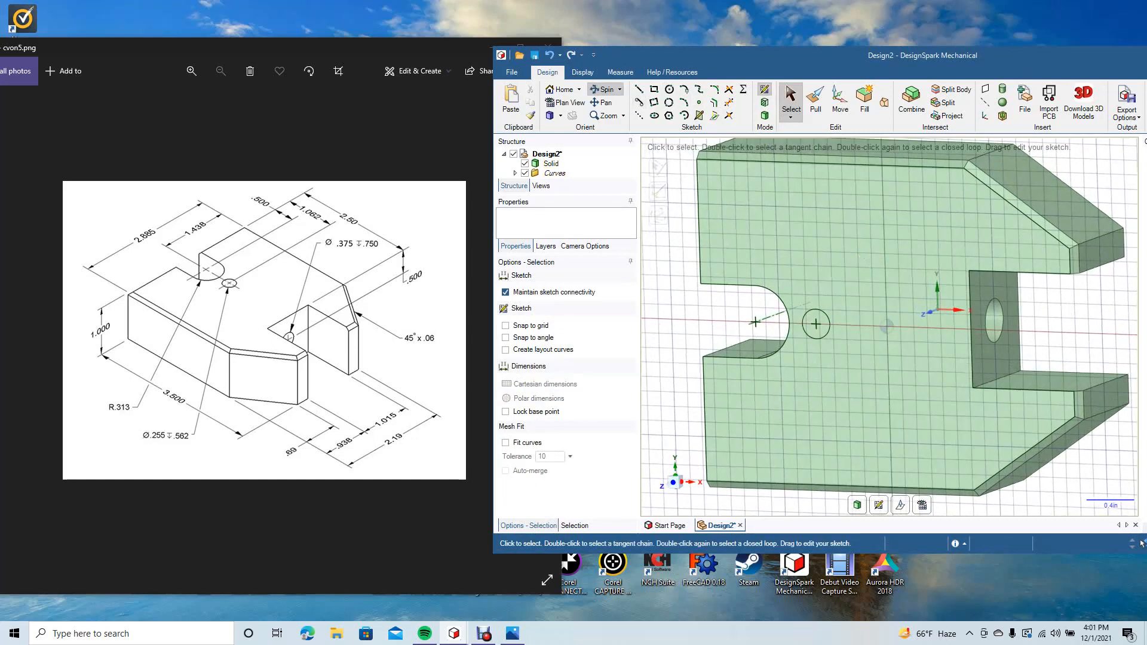
pyautogui.click(815, 100)
pyautogui.click(814, 326)
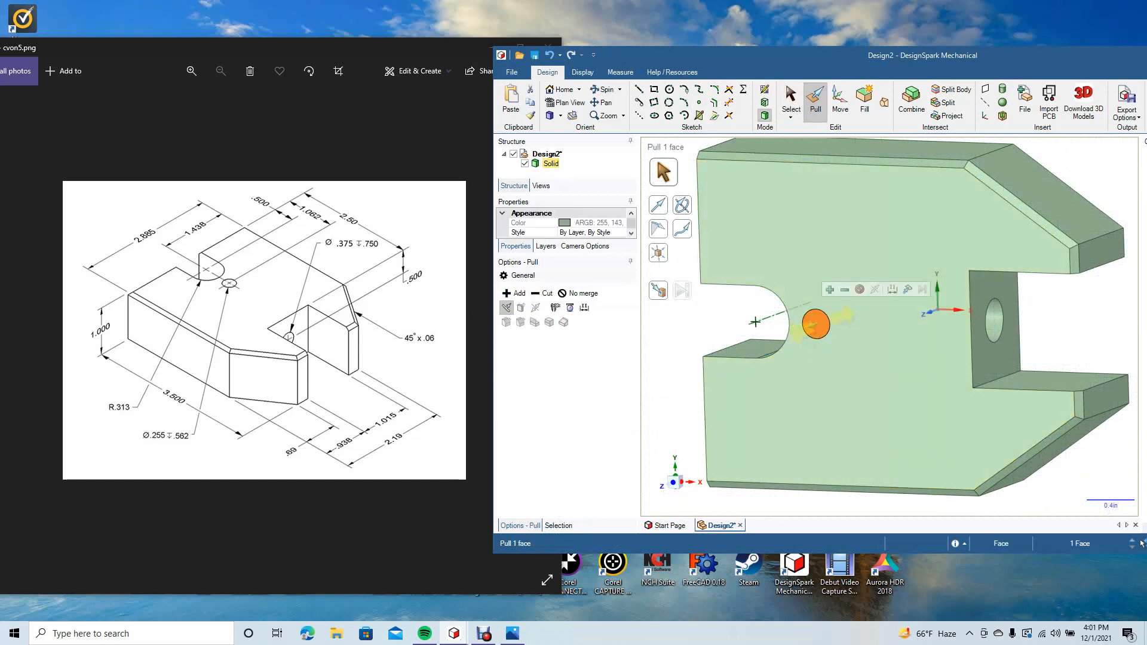
pyautogui.press('space')
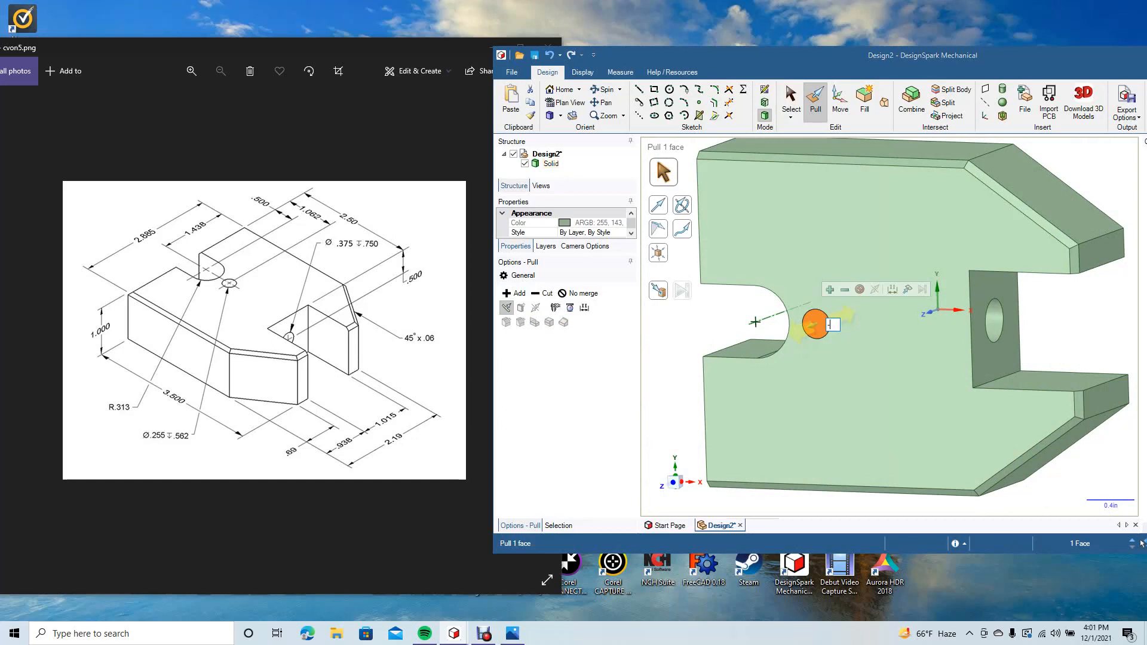
pyautogui.write('-.562')
pyautogui.press('Return')
pyautogui.press('Escape')
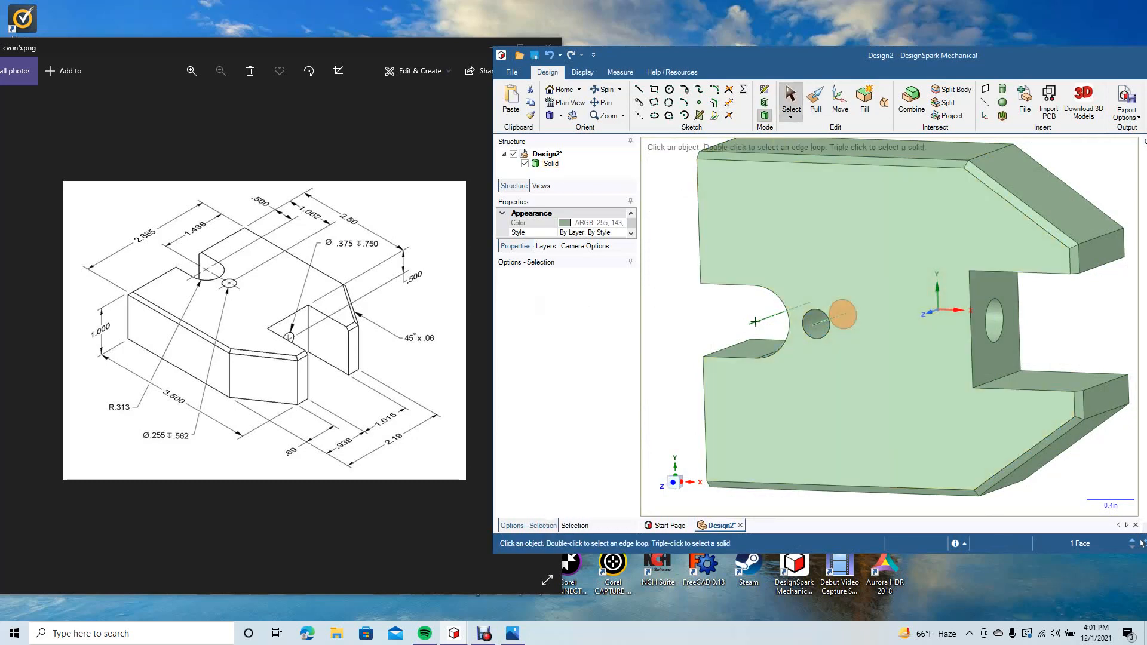
pyautogui.press('Escape')
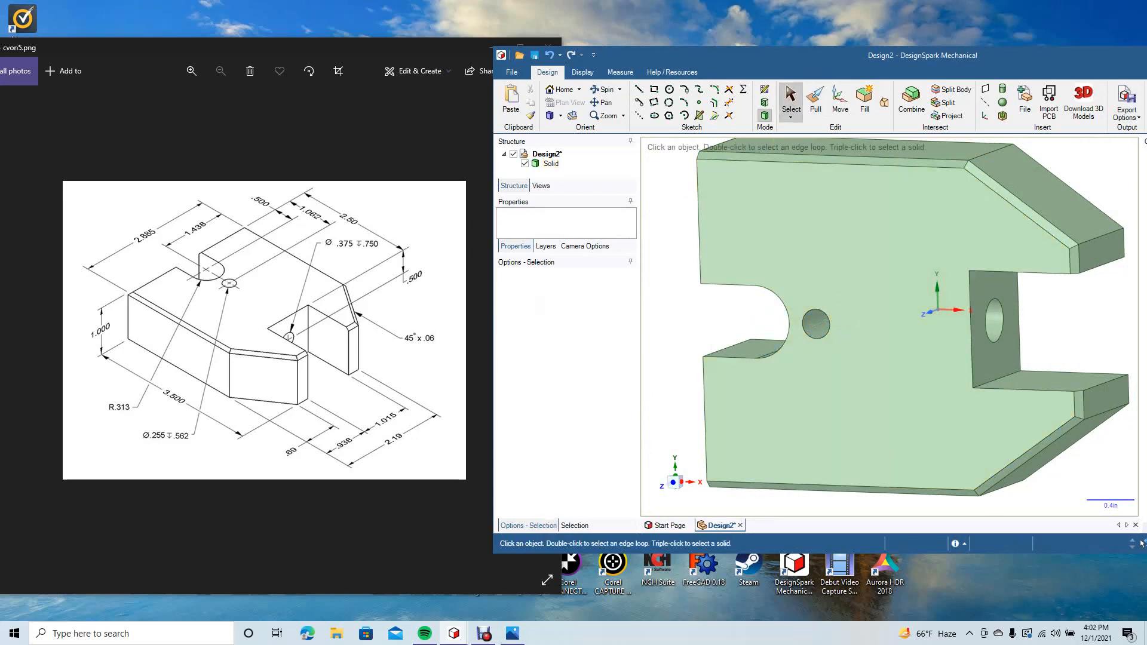
# Step: Inspect the block from the top, then maximize the modelling window and show the block in isometric view
pyautogui.click(560, 116)
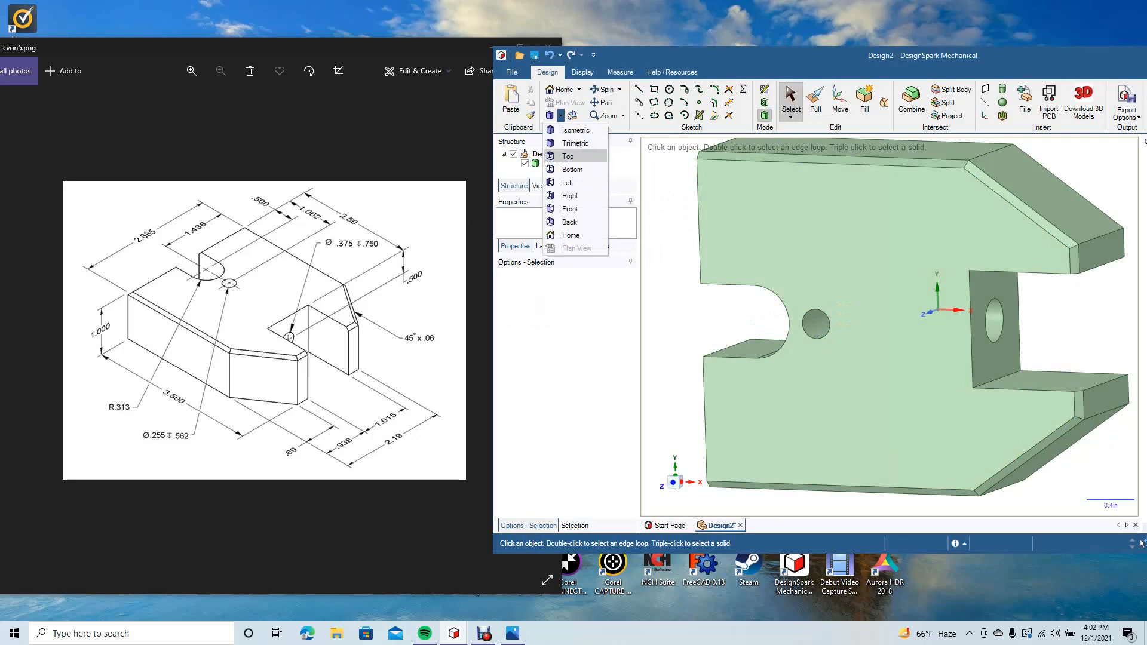
pyautogui.click(573, 157)
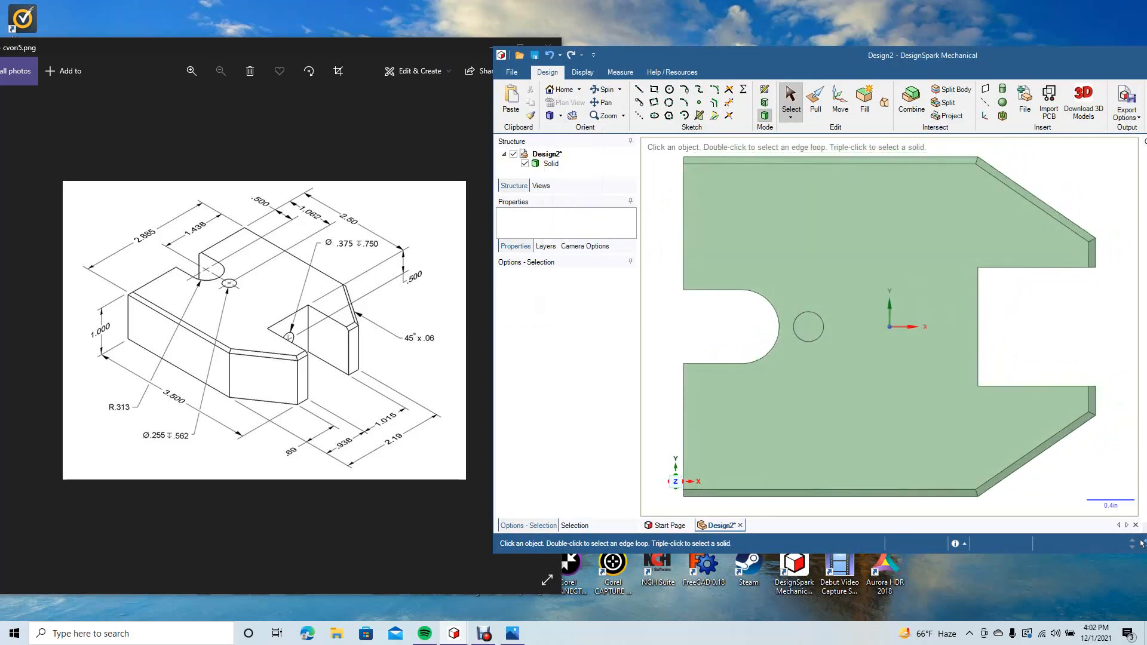
pyautogui.moveTo(747, 55); pyautogui.dragTo(429, 27)
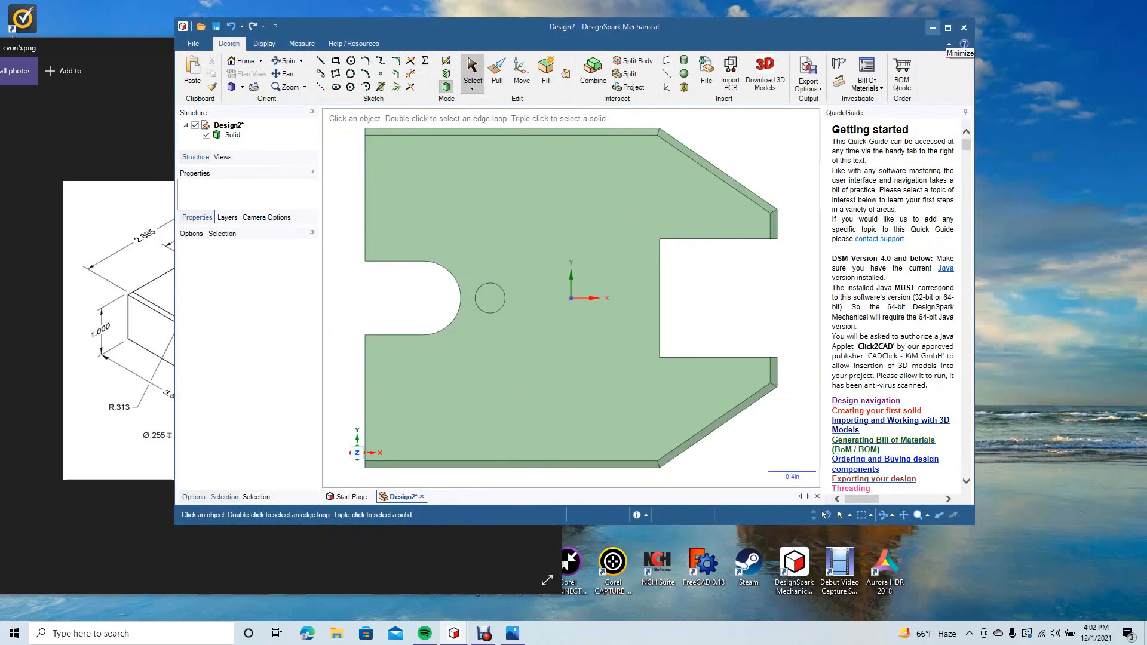
pyautogui.click(948, 28)
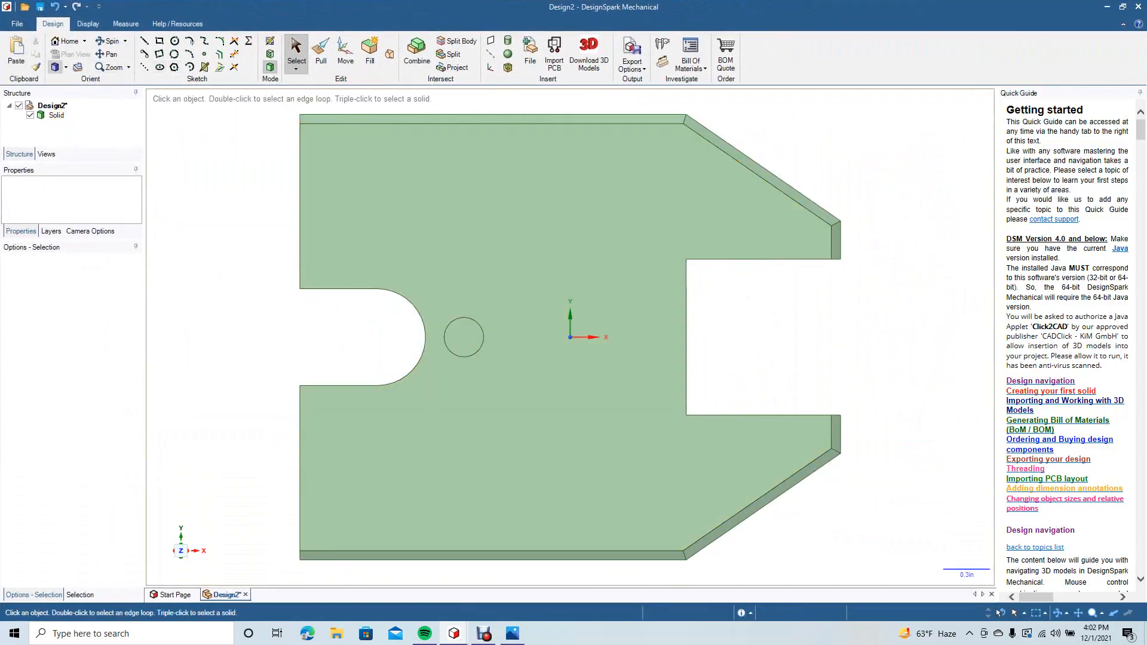
pyautogui.click(66, 67)
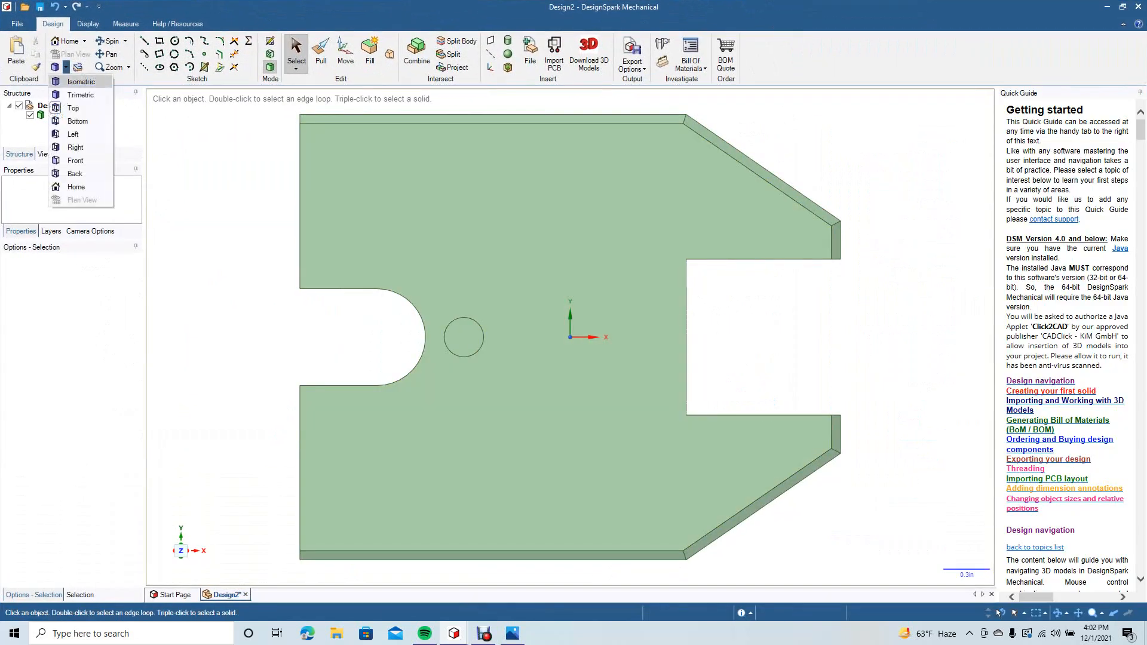
pyautogui.click(81, 82)
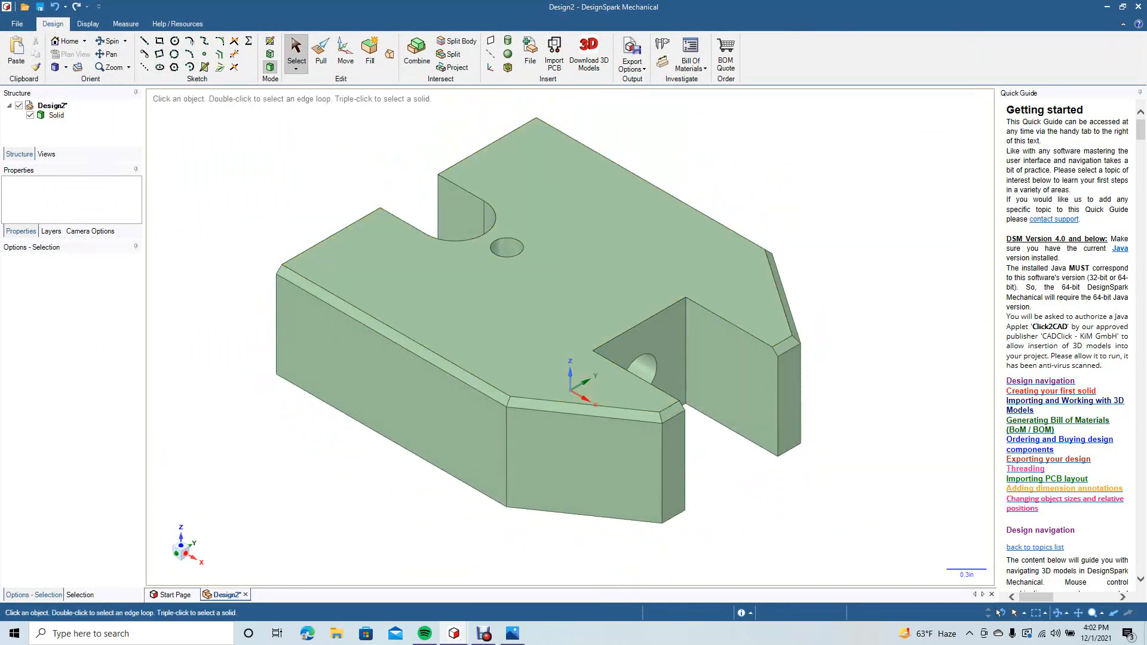